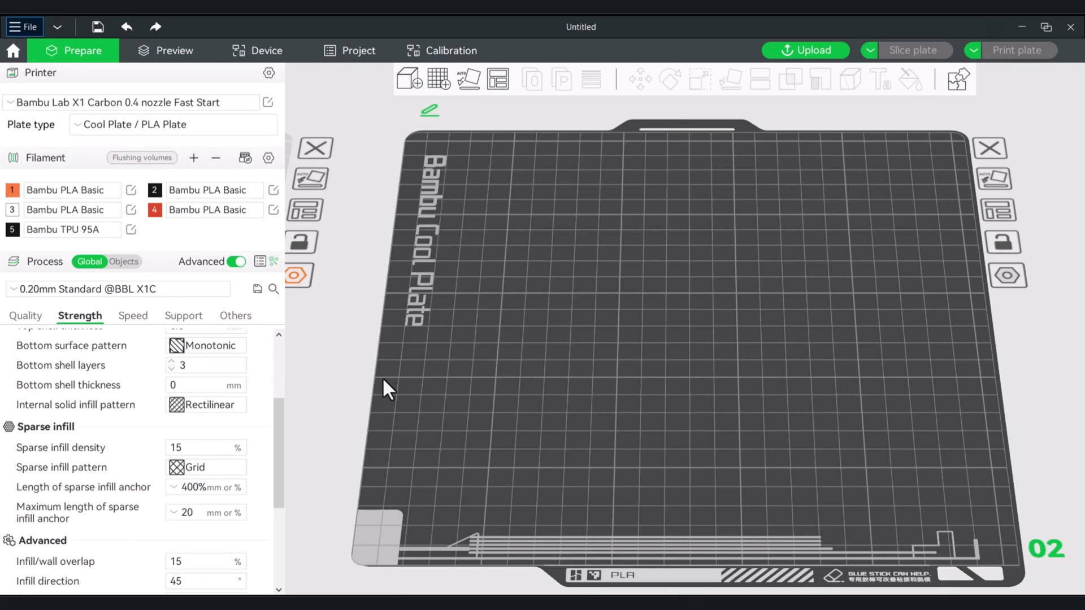
Step: Import super-mario-style-fort.svg onto the plate and view the model at an angle, from below and from above
click(17, 25)
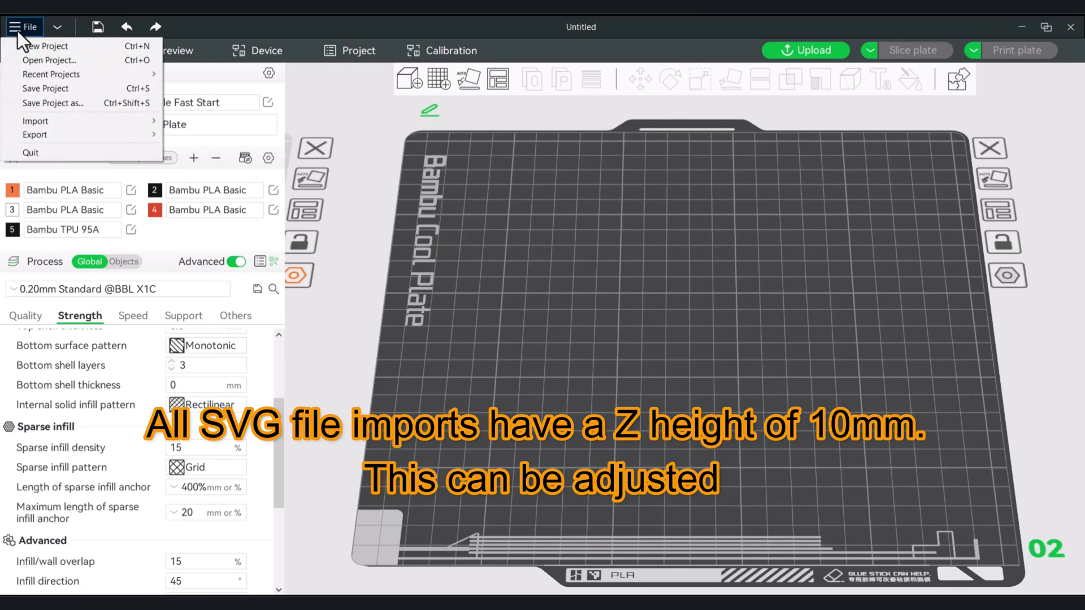
mouse_move(46, 123)
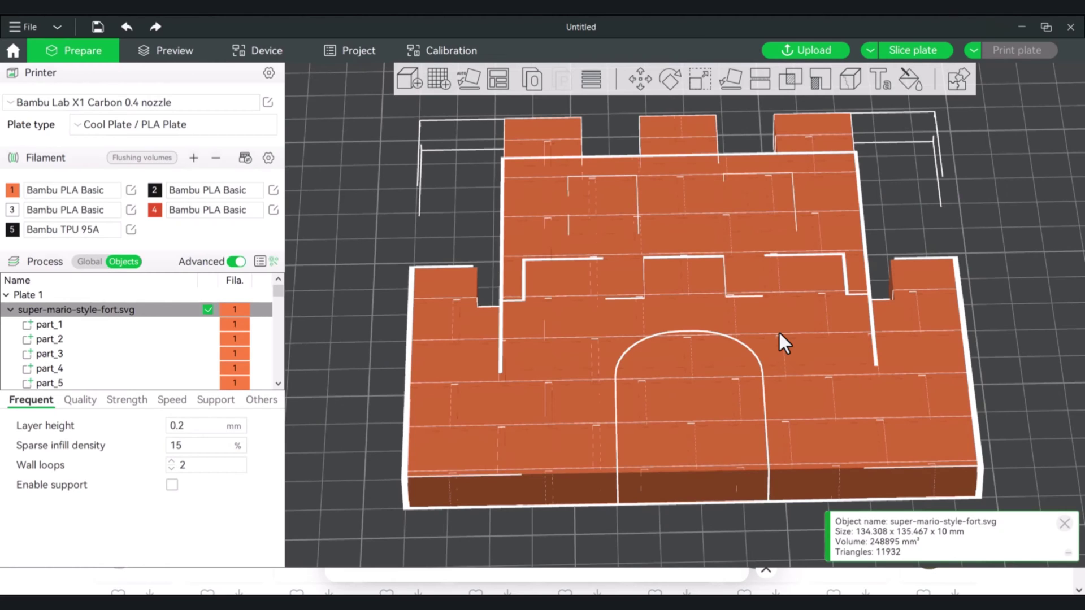
drag(777, 330, 1033, 293)
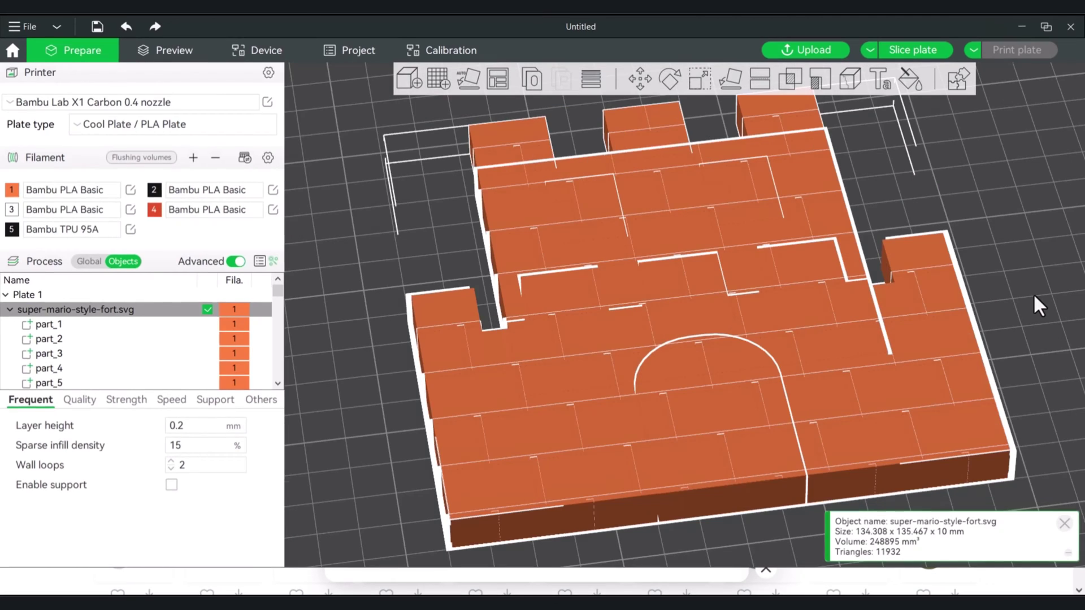
key(2)
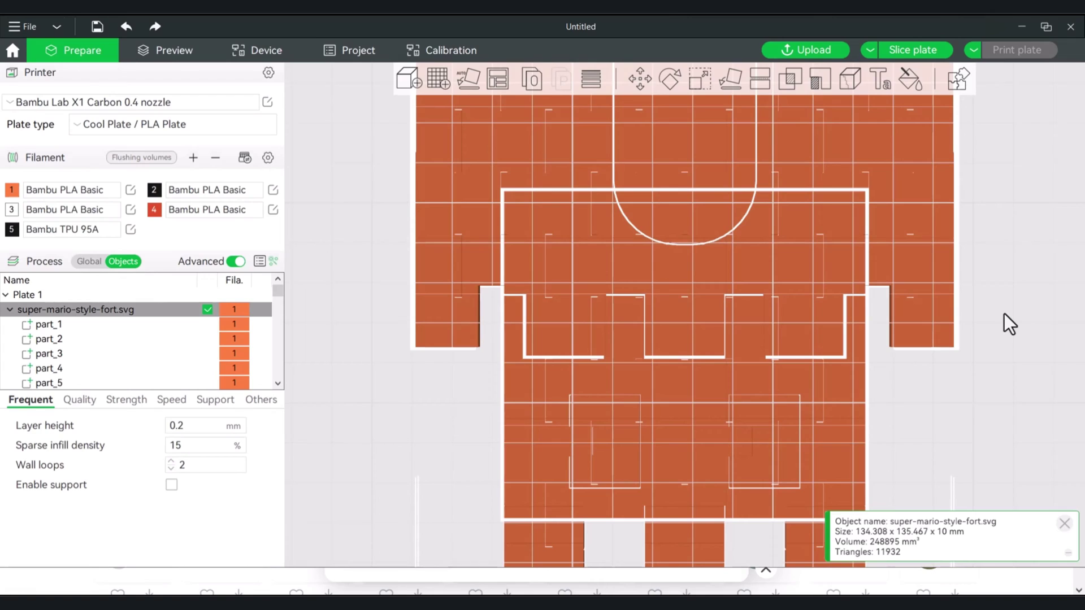
key(1)
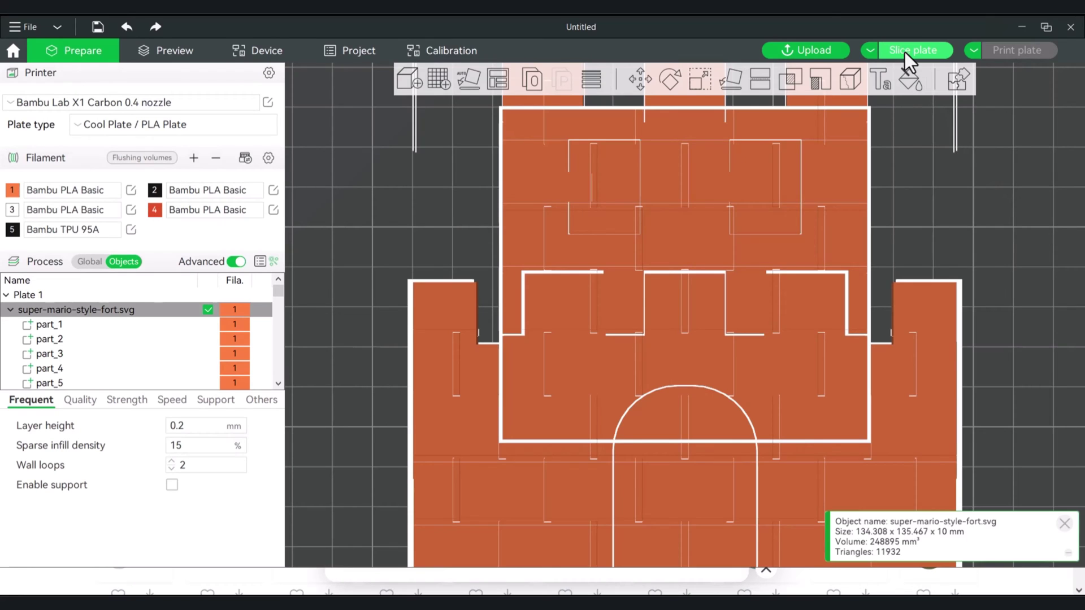
Step: Slice the plate and inspect the fort's layers up to layer 50, including from the underside
click(904, 52)
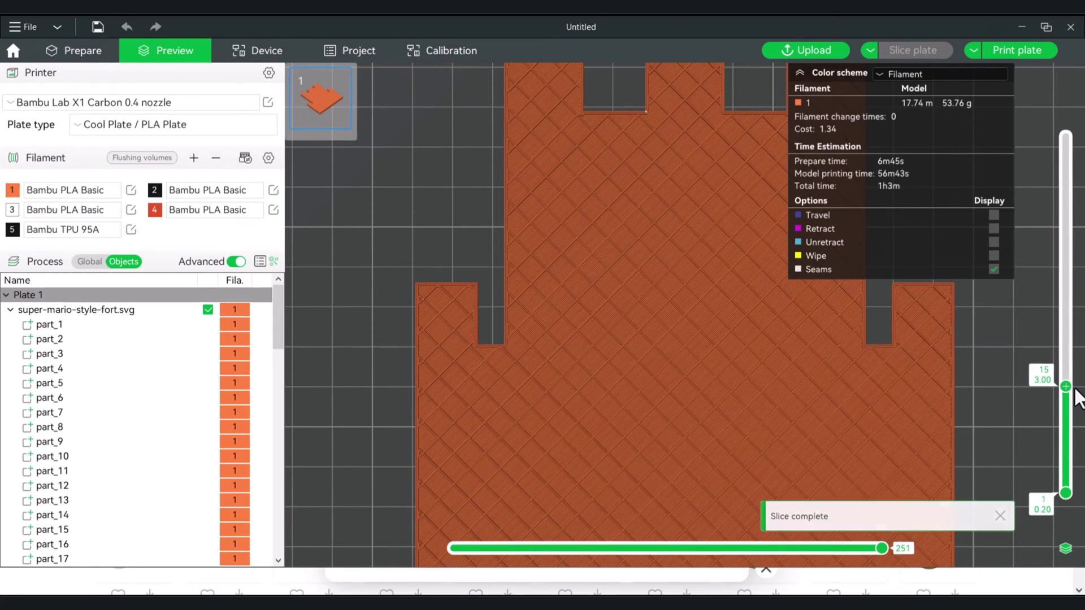
drag(1075, 387, 1073, 120)
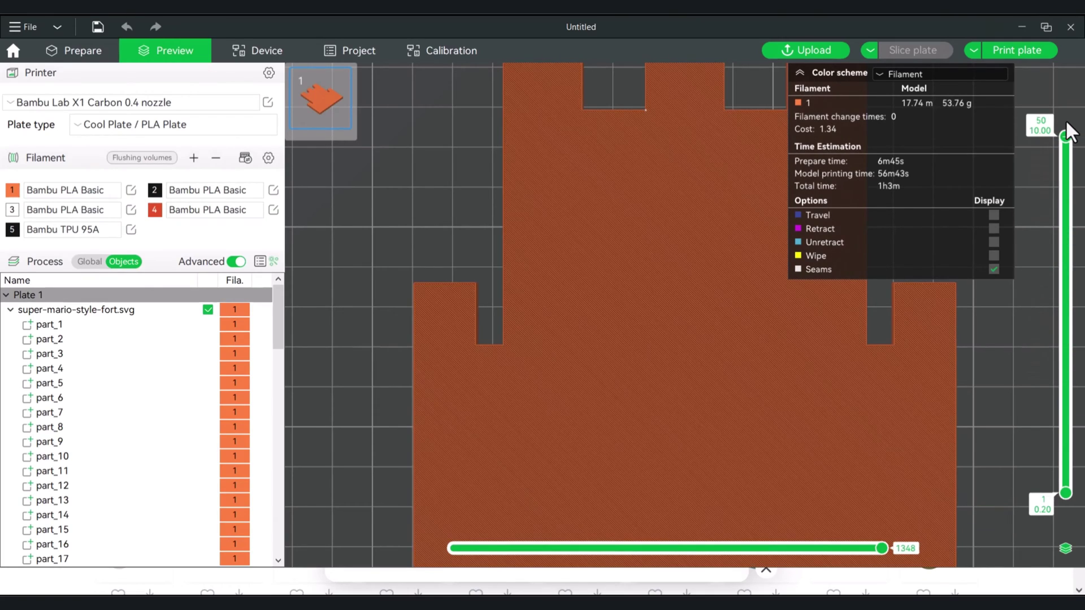
key(ctrl+2)
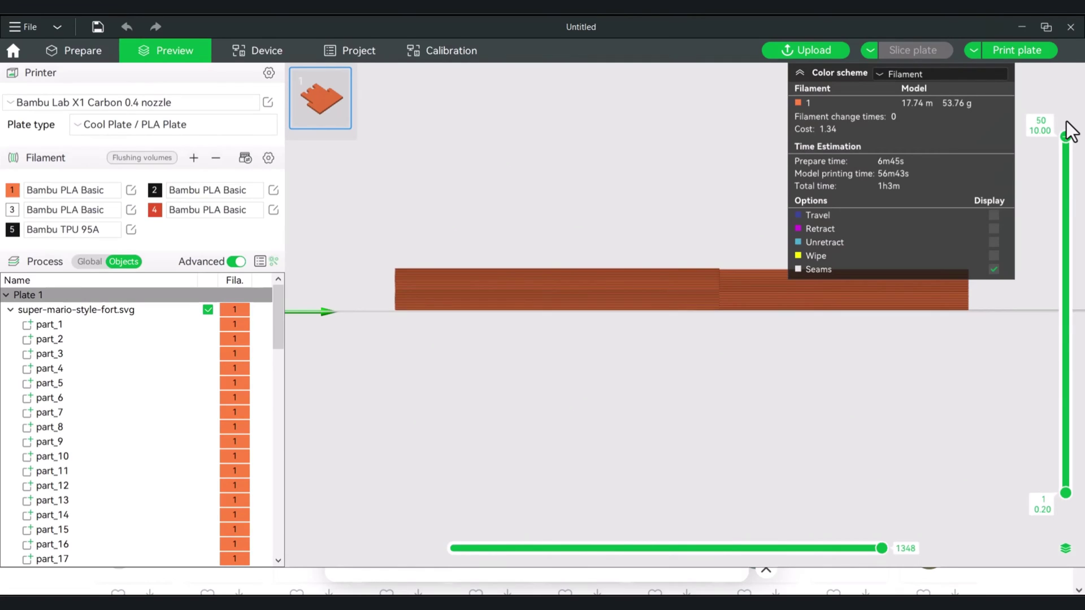
scroll(935, 325, up, 6)
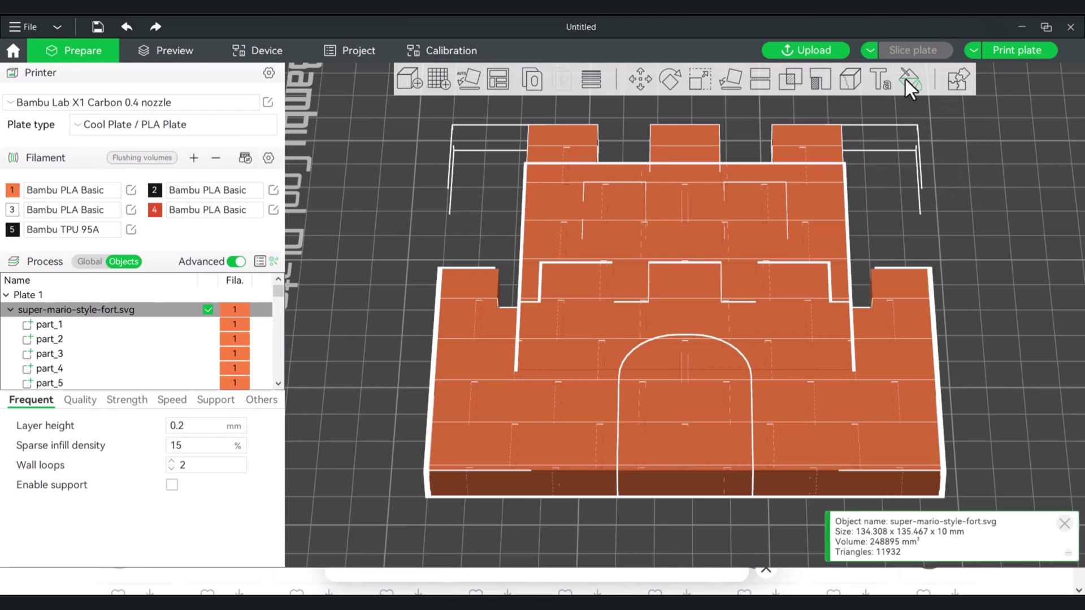
Step: Paint the fort's door and the thin horizontal brick lines on the lower wall black with filament 2, using the fill tool with edge detection
click(905, 80)
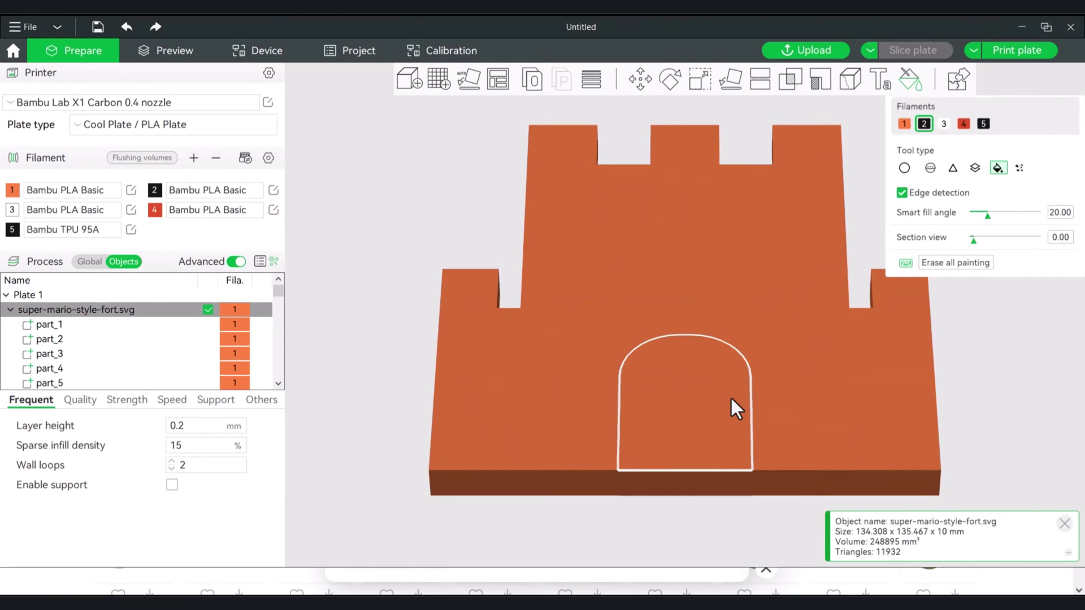
click(736, 412)
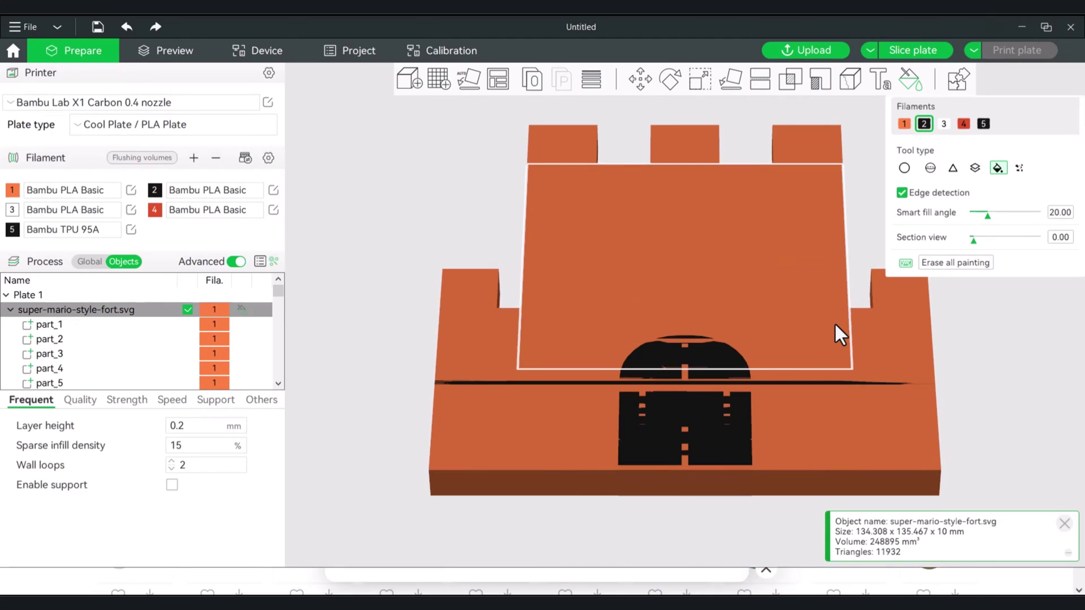
click(831, 341)
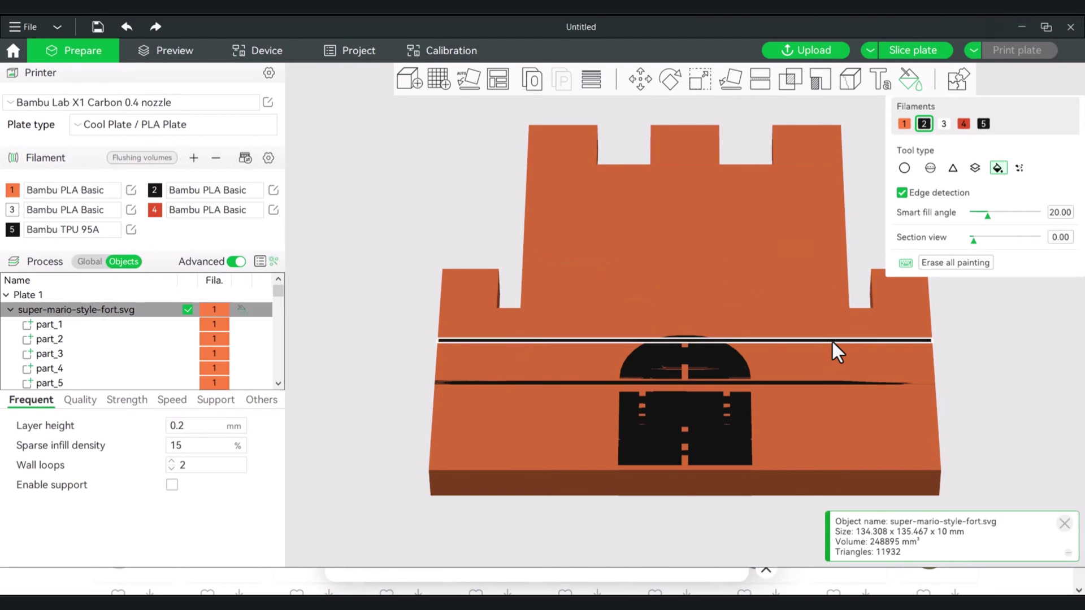
click(837, 424)
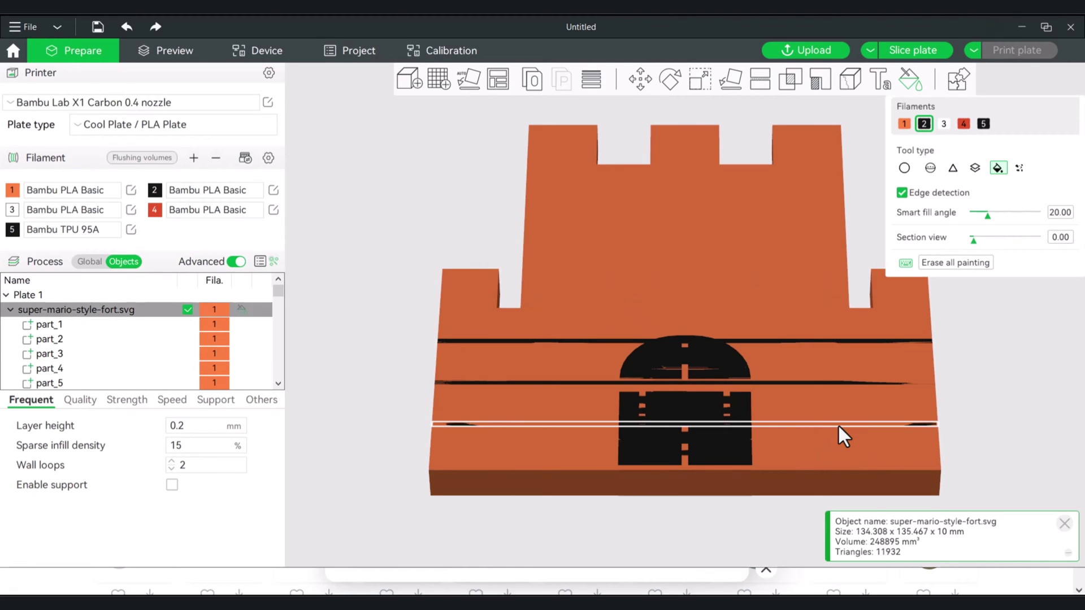
Step: Slice the painted fort and inspect the black areas from the underside and the top
click(917, 51)
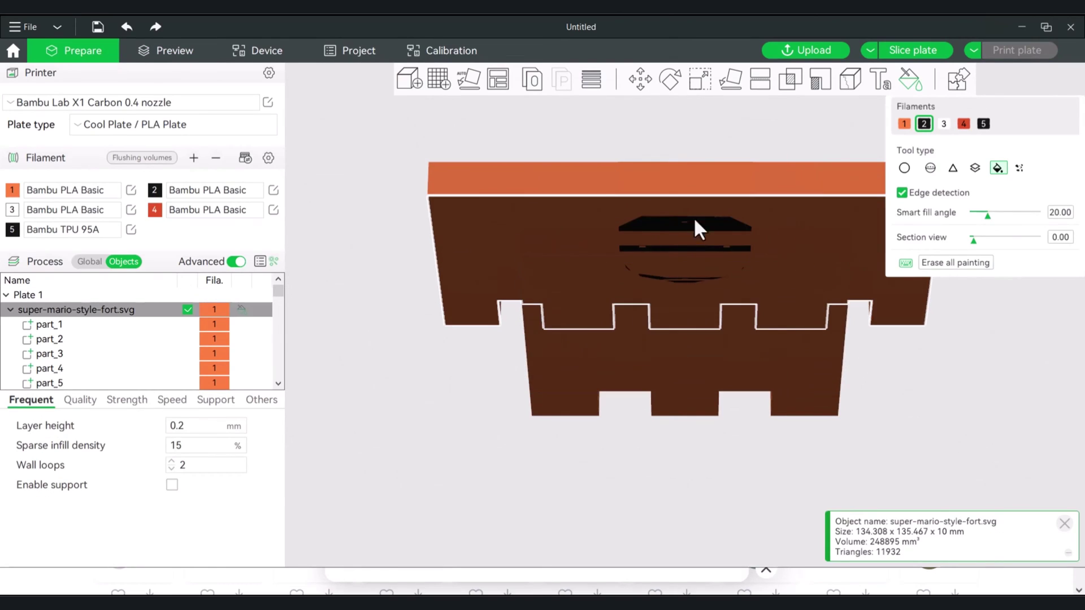
scroll(548, 252, up, 8)
scroll(489, 249, down, 2)
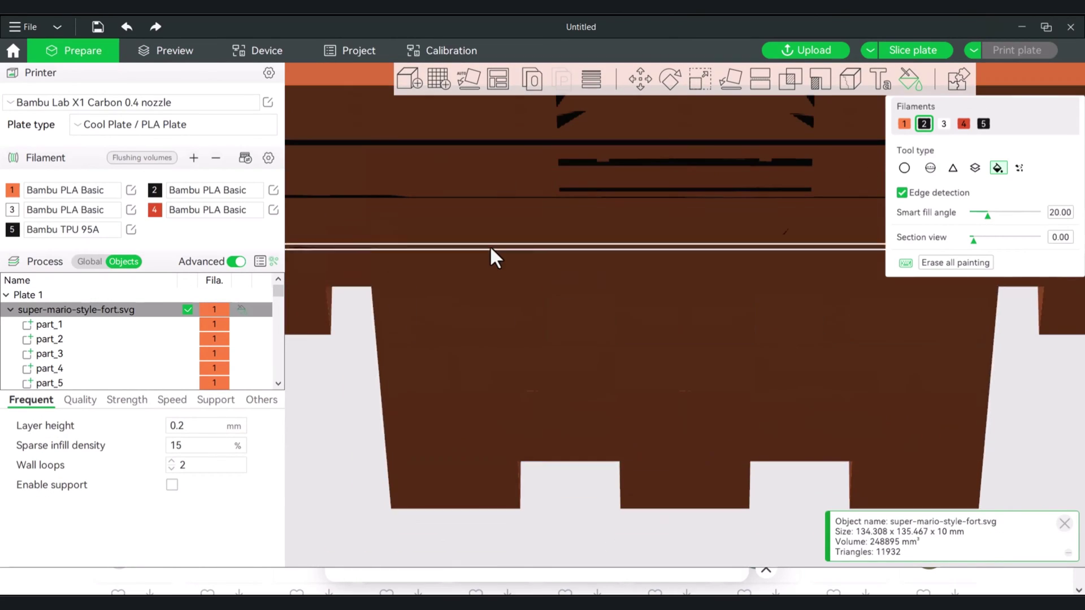
click(913, 50)
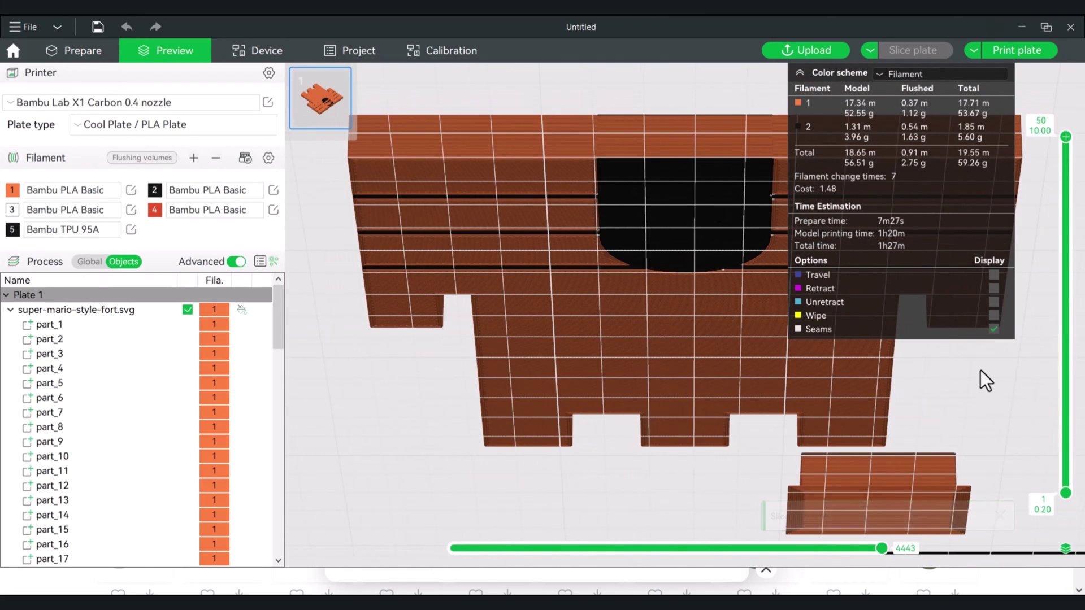
key(ctrl+1)
scroll(977, 375, down, 2)
drag(956, 436, 961, 394)
mouse_move(1066, 138)
mouse_down()
mouse_move(1042, 486)
mouse_move(1070, 326)
mouse_move(1066, 137)
mouse_up()
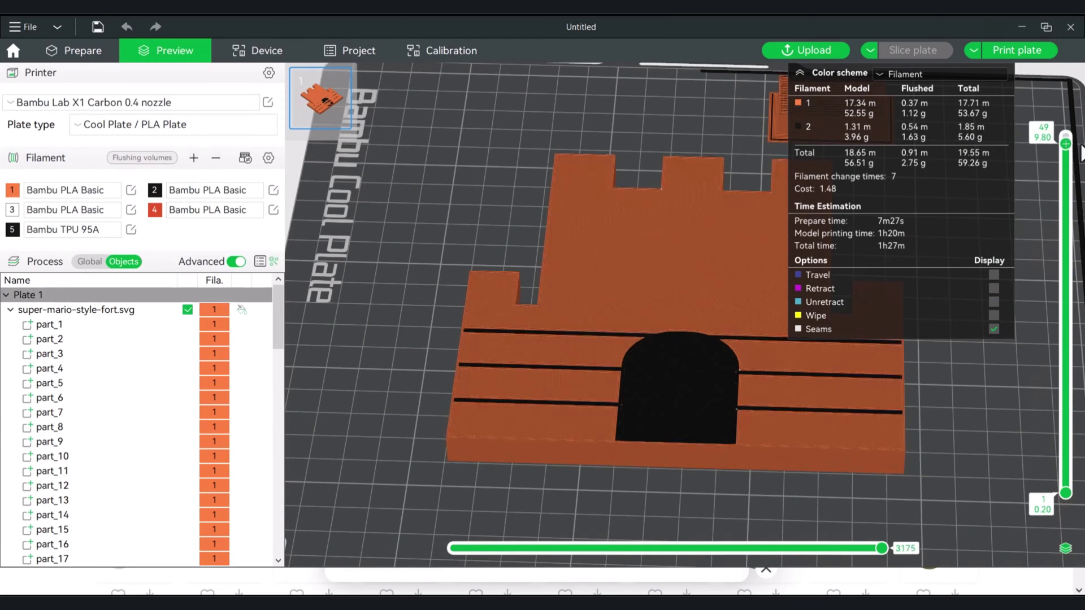
Step: Set the global sparse infill density to 90%, slice the plate and inspect an inner layer
click(91, 261)
scroll(276, 399, down, 3)
scroll(276, 398, down, 1)
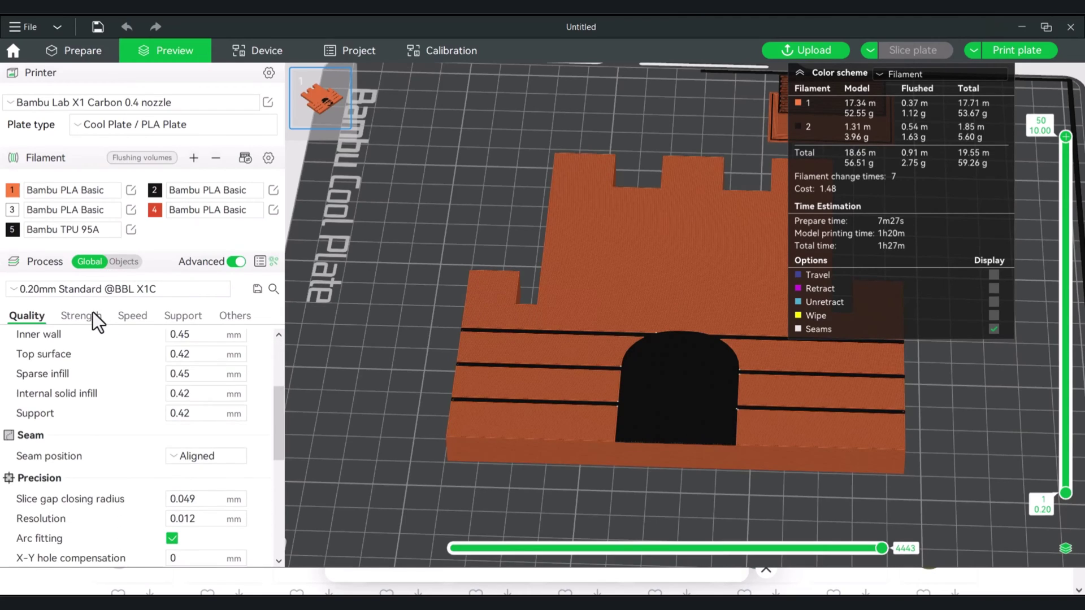
click(80, 316)
click(195, 436)
drag(195, 436, 143, 434)
text(90)
click(1019, 188)
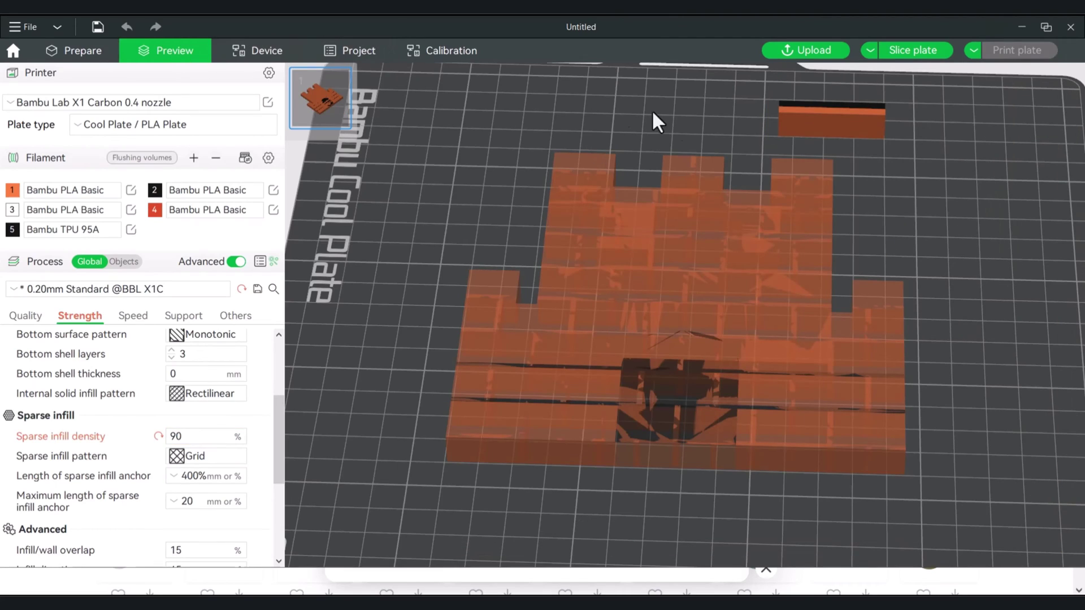
click(912, 50)
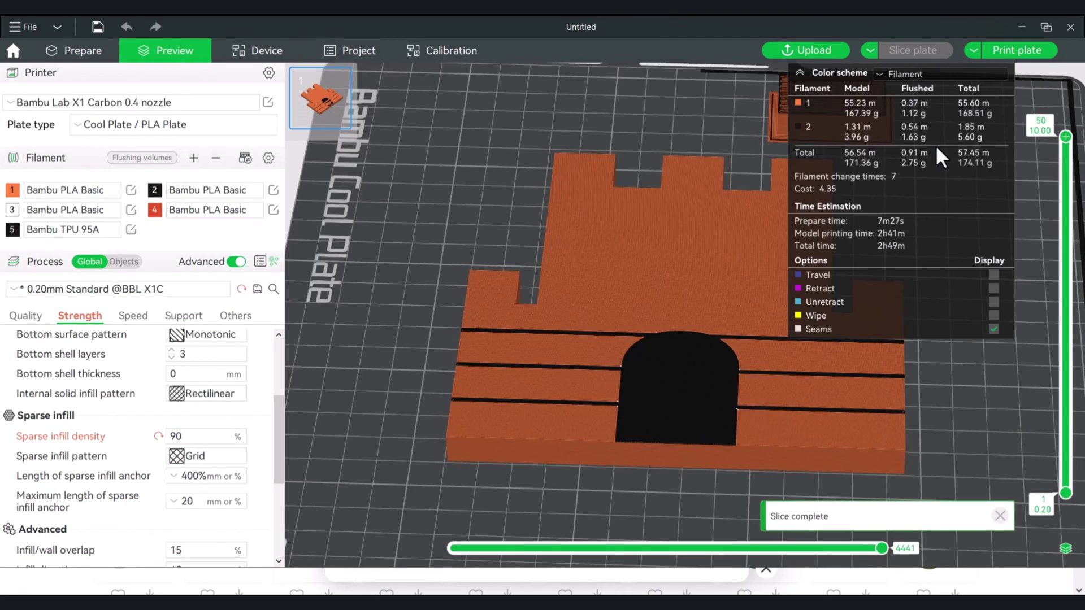
drag(1066, 138, 1066, 293)
scroll(916, 401, up, 5)
Step: Set the sparse infill density to 0% and slice the plate again
drag(200, 436, 107, 439)
text(0)
click(1035, 114)
click(910, 49)
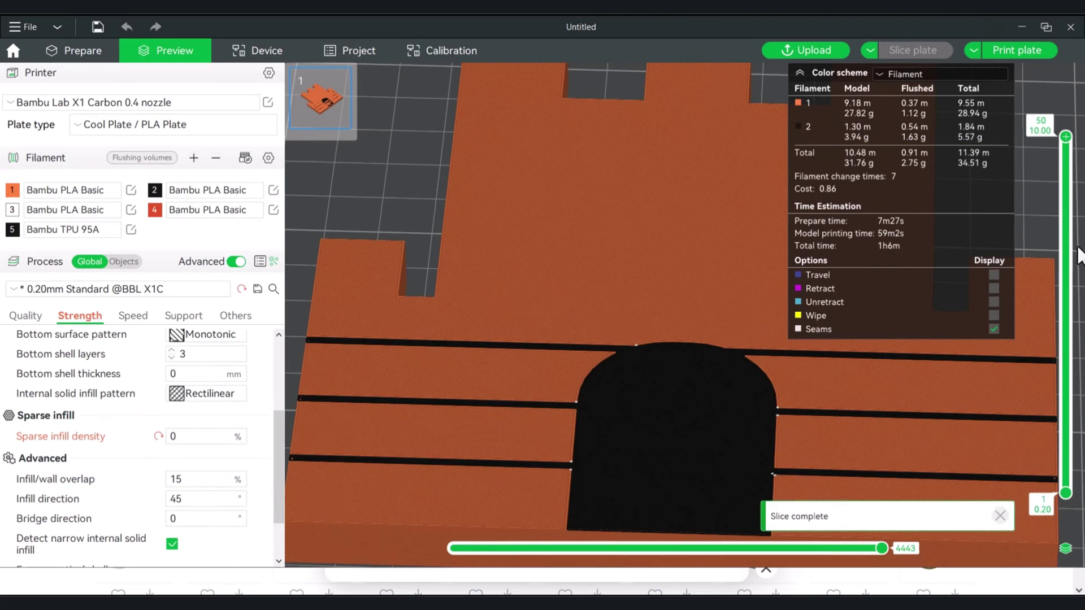
Step: Examine the inside of the sliced fort at layer 31 from several angles
drag(1066, 139, 1065, 273)
key(Down)
drag(1021, 326, 822, 401)
scroll(825, 400, down, 2)
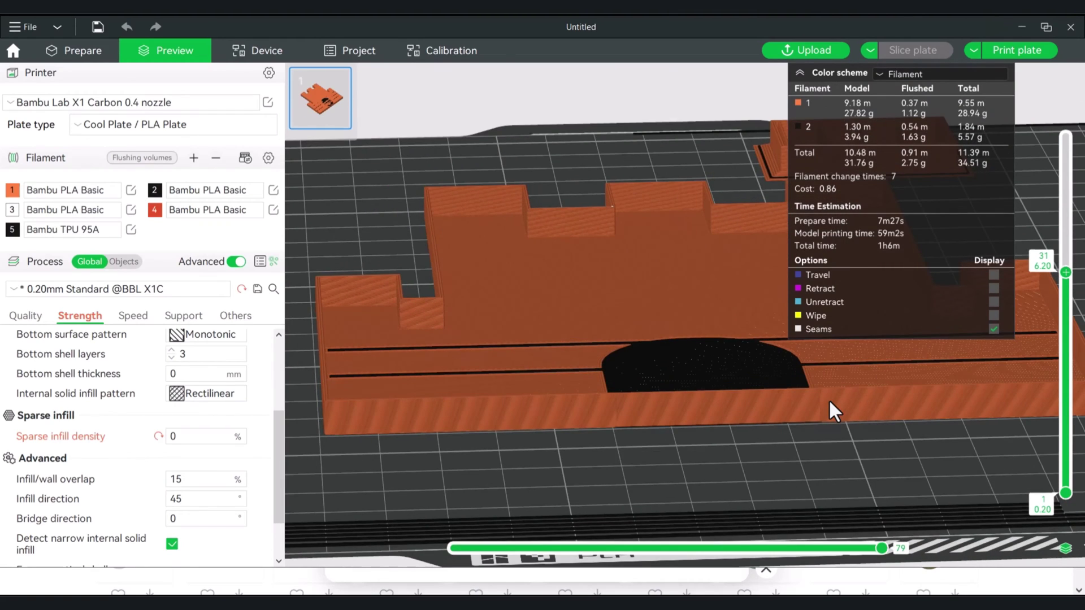
scroll(828, 399, down, 5)
scroll(793, 400, up, 5)
Step: Set the sparse infill density to 15% and the wall loops to 20, and slice the plate to check the walls
click(211, 436)
text(15.)
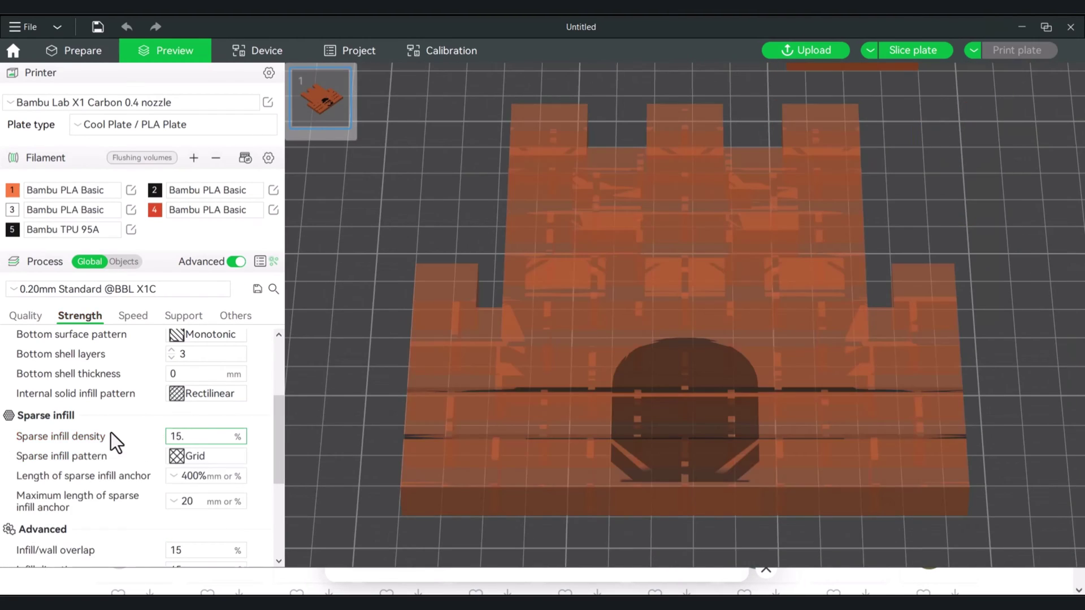
scroll(111, 433, up, 5)
click(187, 359)
text(20)
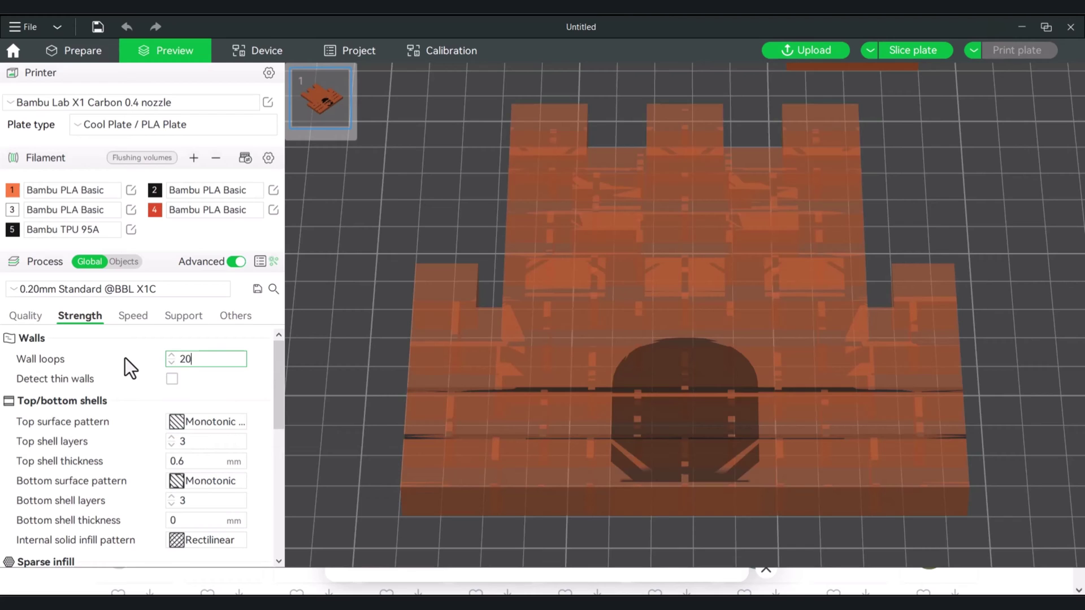
click(913, 50)
scroll(546, 429, up, 6)
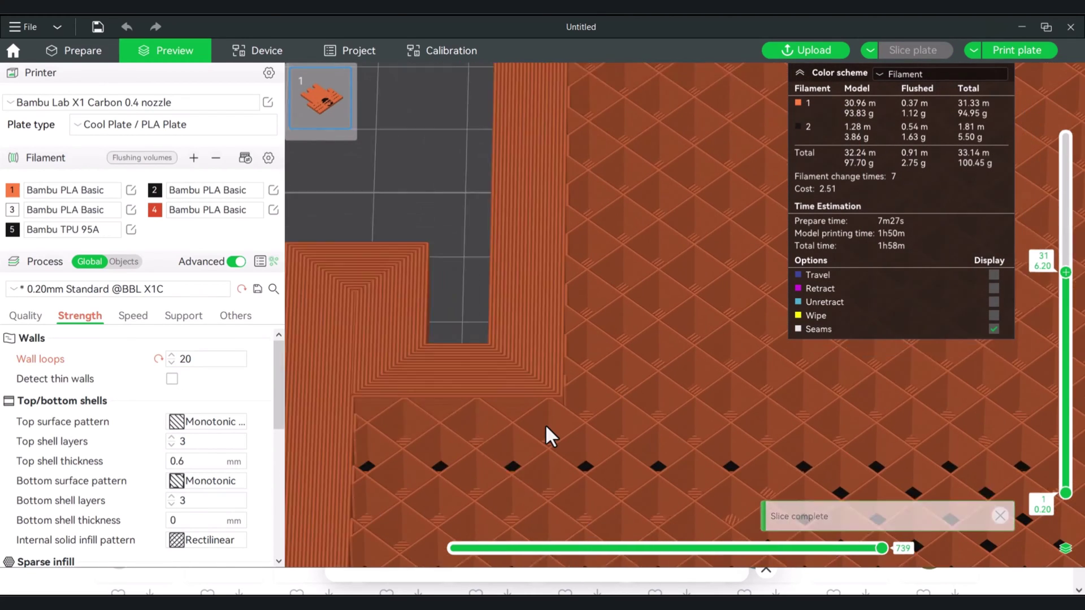
scroll(545, 418, down, 6)
Step: Set the shell layers to 0 and slice the plate again
scroll(190, 402, down, 5)
double_click(189, 402)
text(0)
key(Return)
click(912, 49)
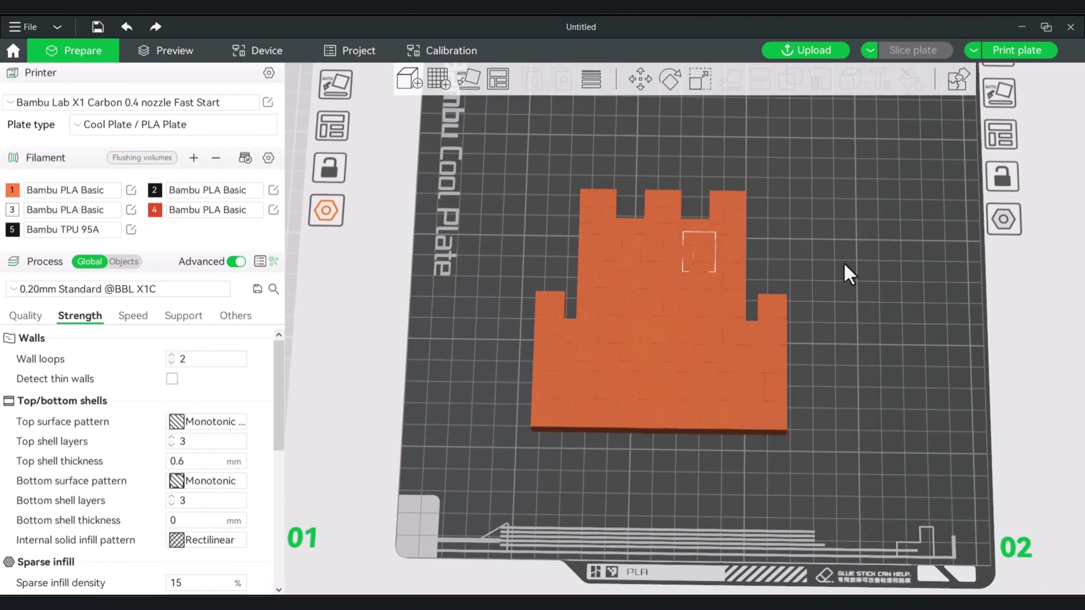
Step: Set the global sparse infill density to 0% for the unpainted fort and slice plate 2
scroll(849, 266, up, 2)
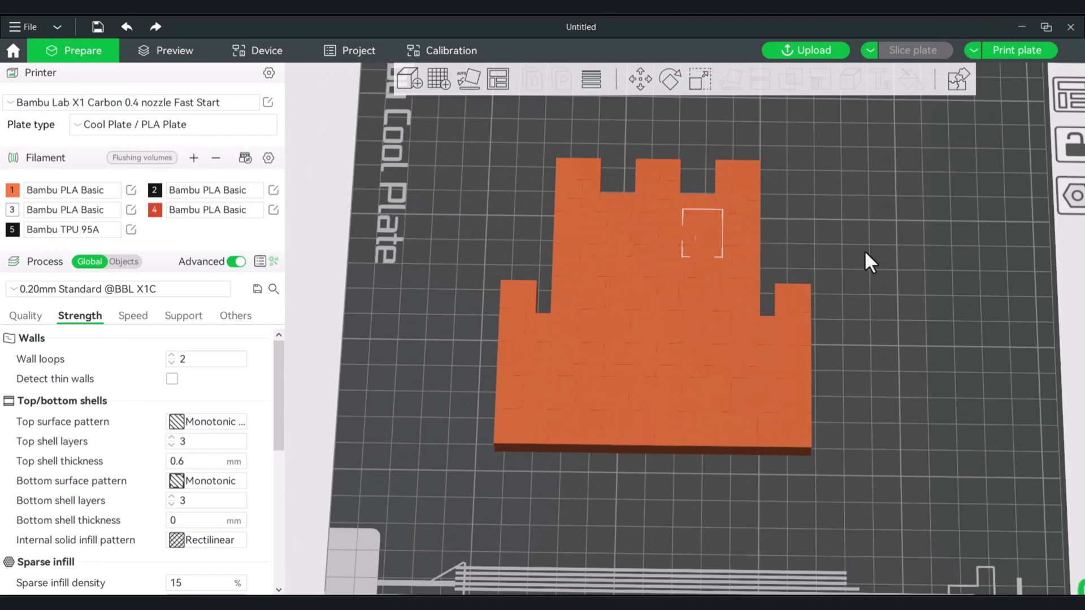
drag(861, 258, 861, 252)
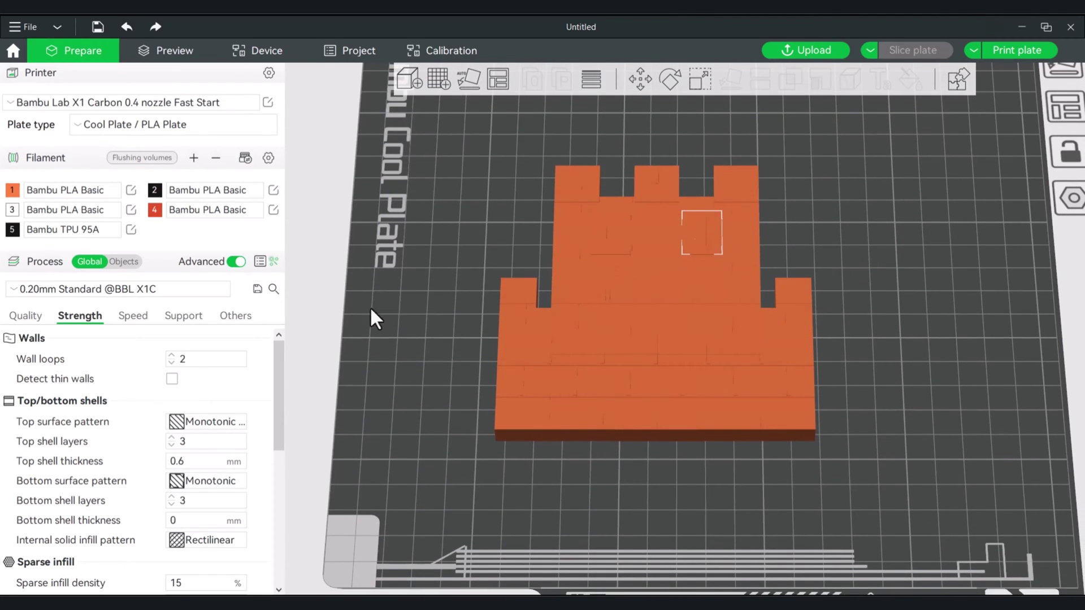
drag(278, 378, 275, 439)
click(209, 439)
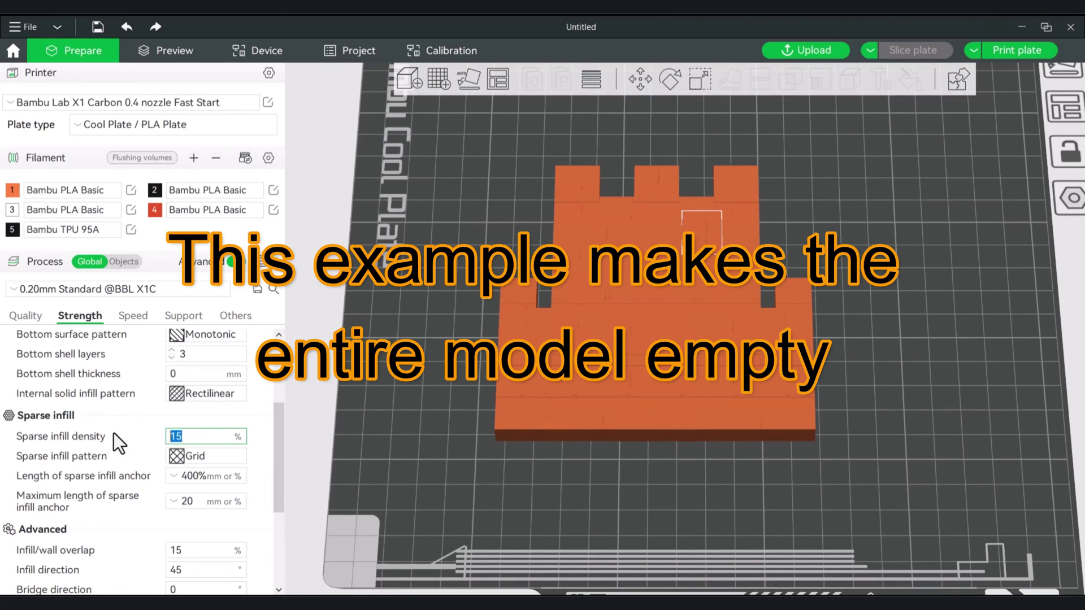
text(0)
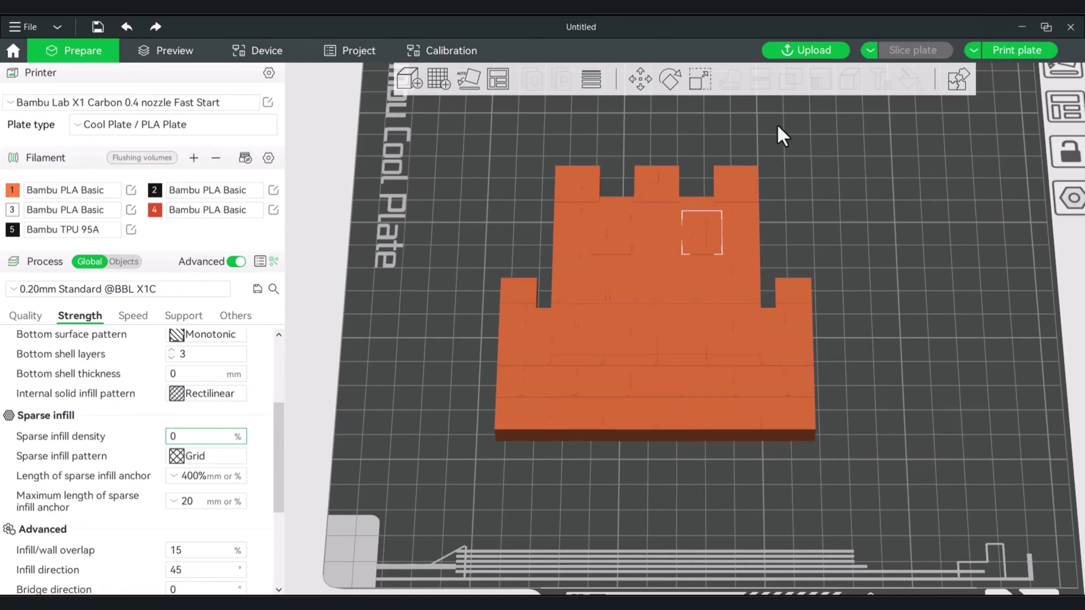
click(856, 284)
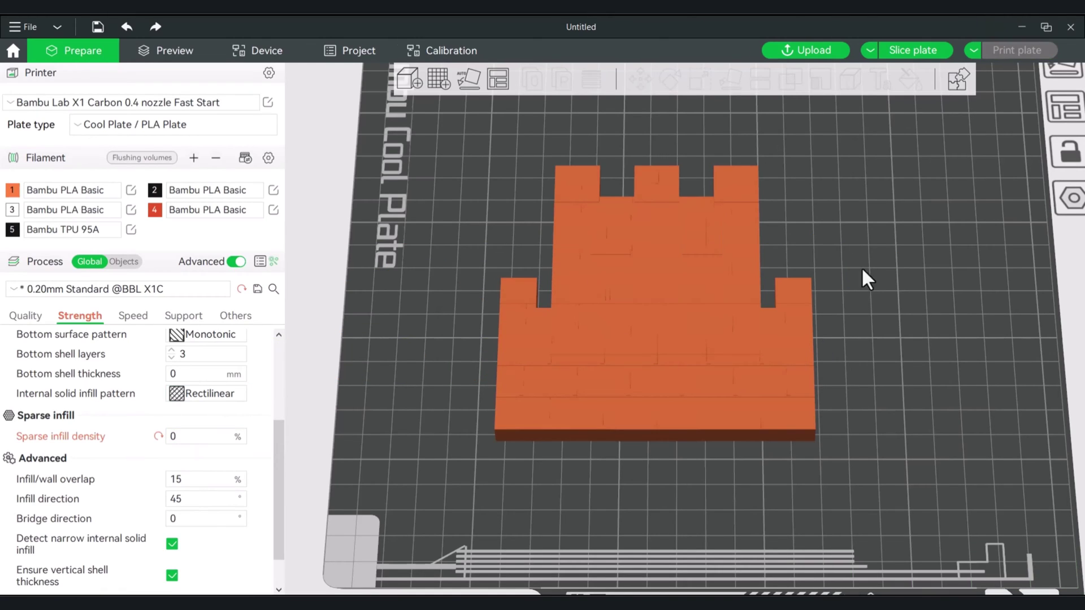
click(903, 49)
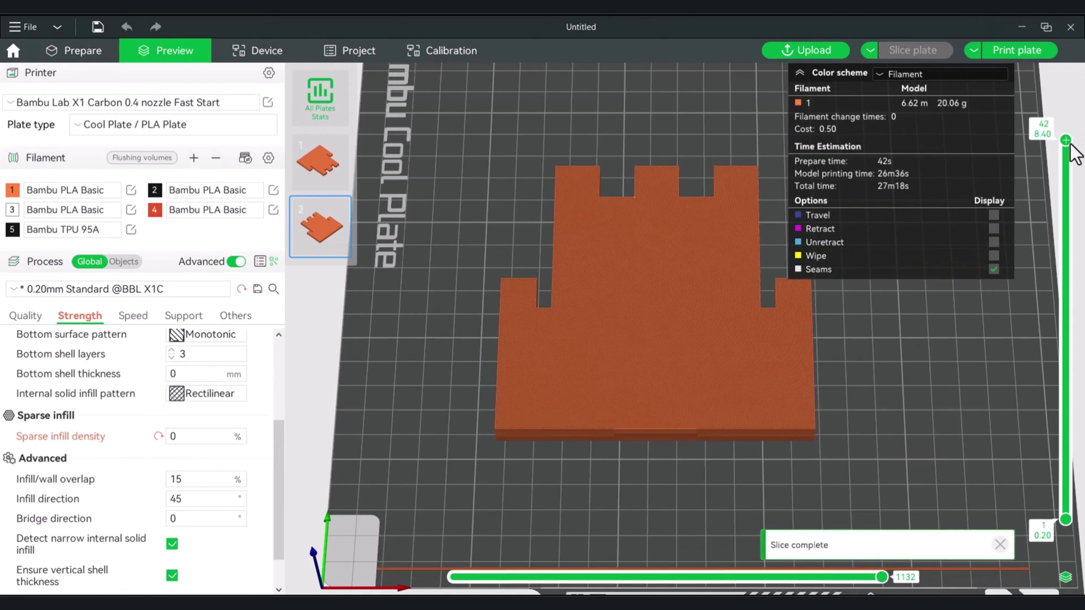
Step: Lower the preview to layer 34 and inspect the fort's interior from different angles
drag(1066, 141, 1066, 212)
drag(775, 375, 693, 379)
drag(819, 387, 866, 378)
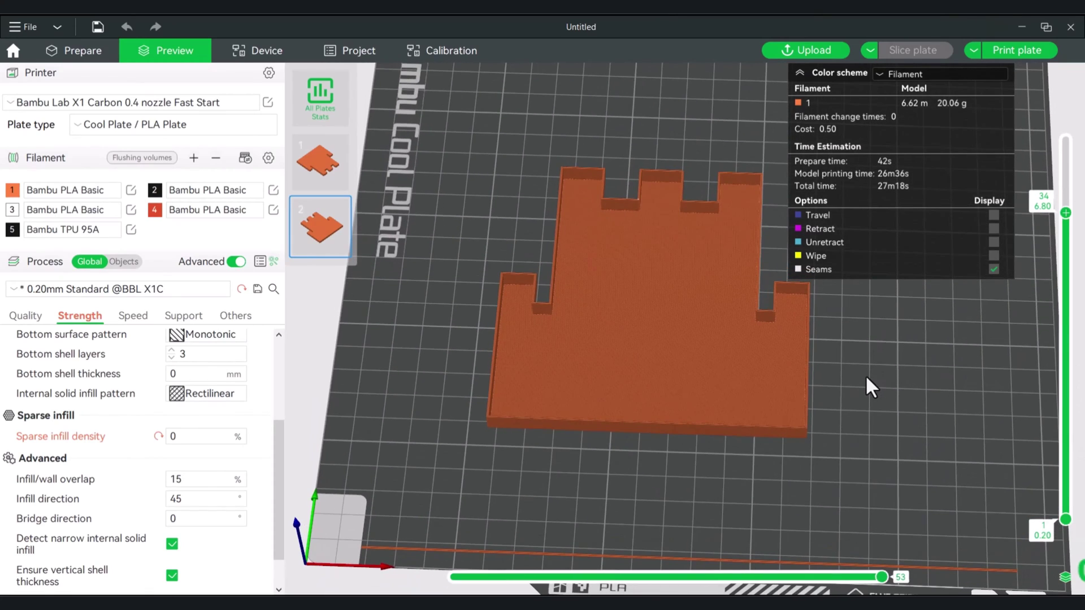
Step: Assign filament 2 to part_77, a window of the fort on plate 2
click(127, 261)
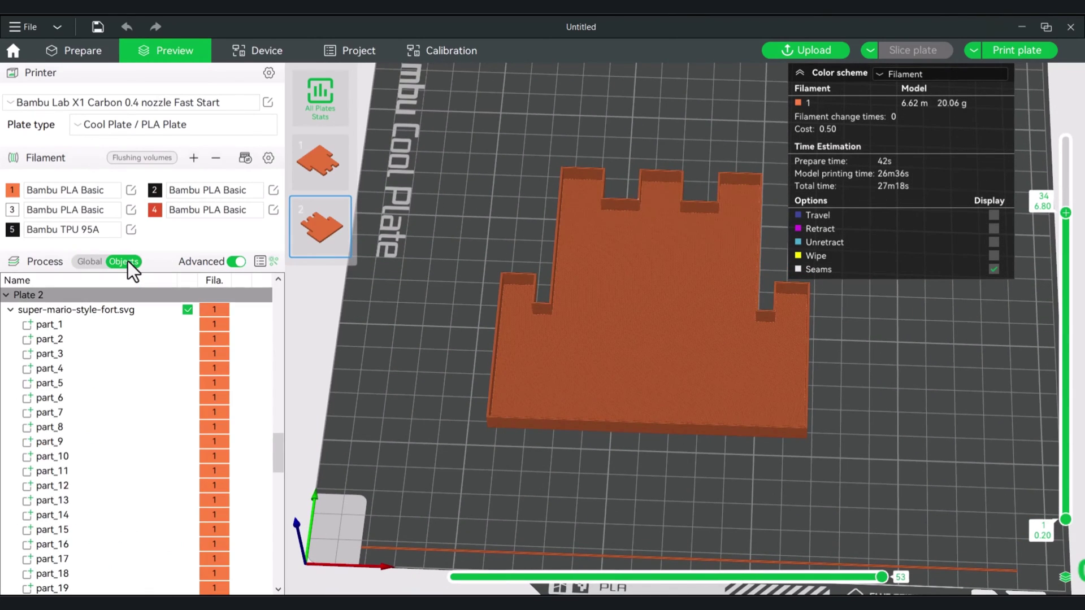
drag(275, 448, 272, 472)
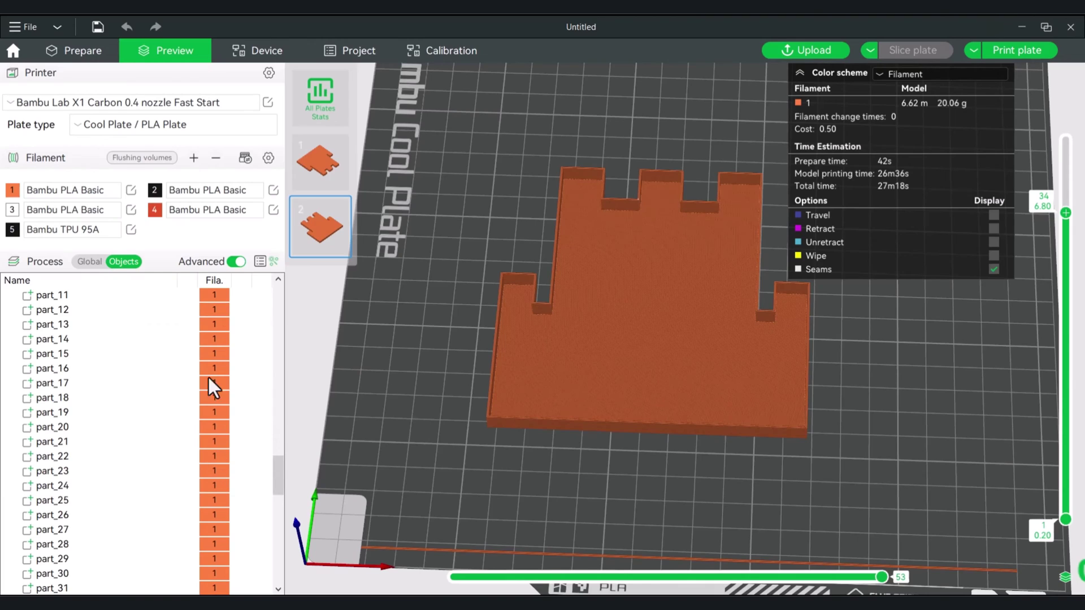
click(56, 54)
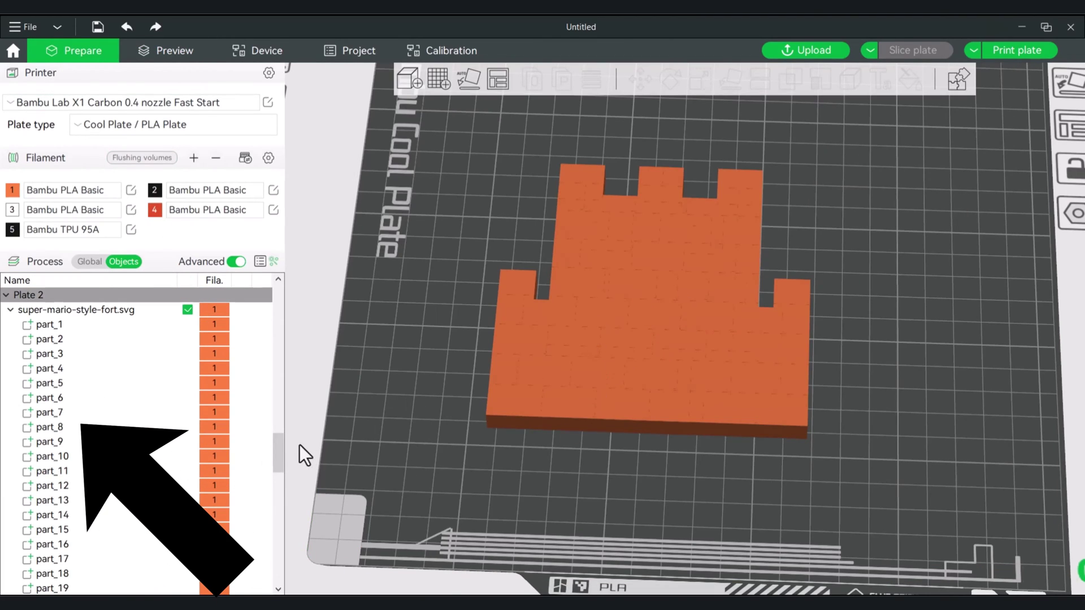
drag(277, 446, 282, 565)
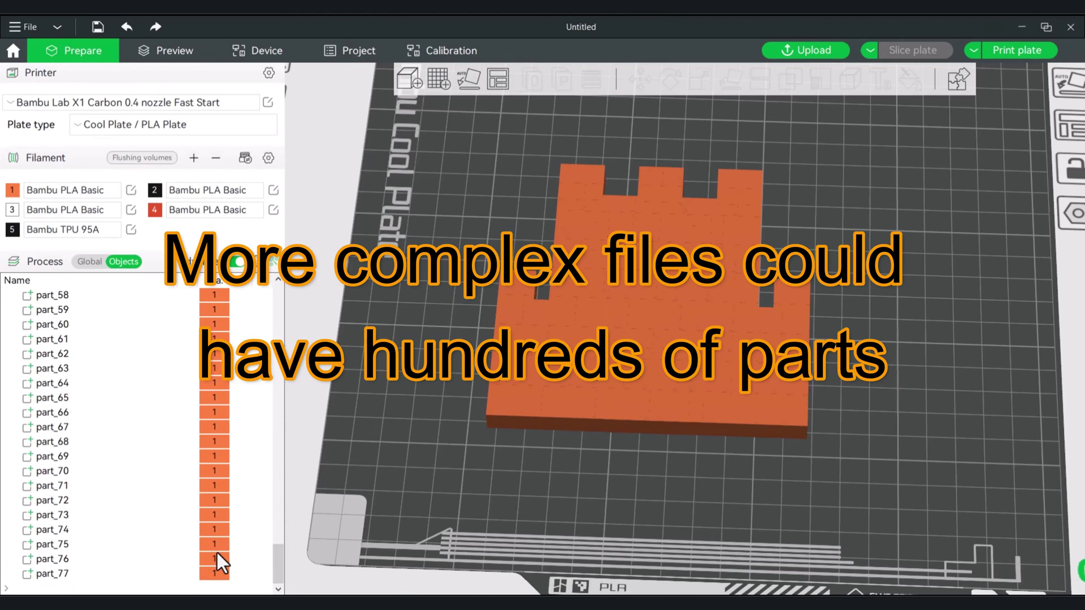
click(48, 574)
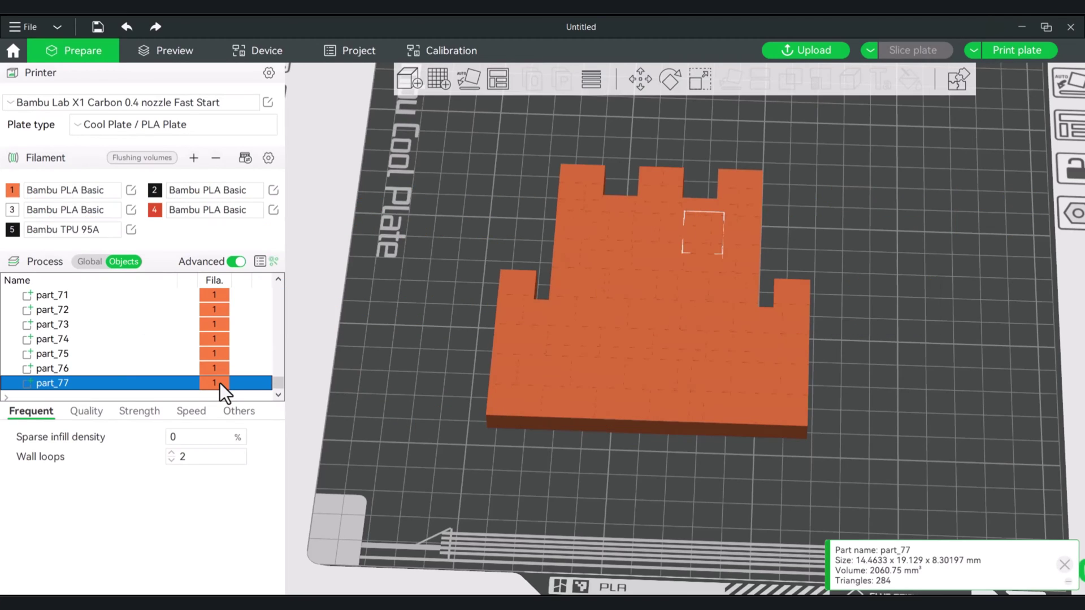
click(219, 383)
click(219, 383)
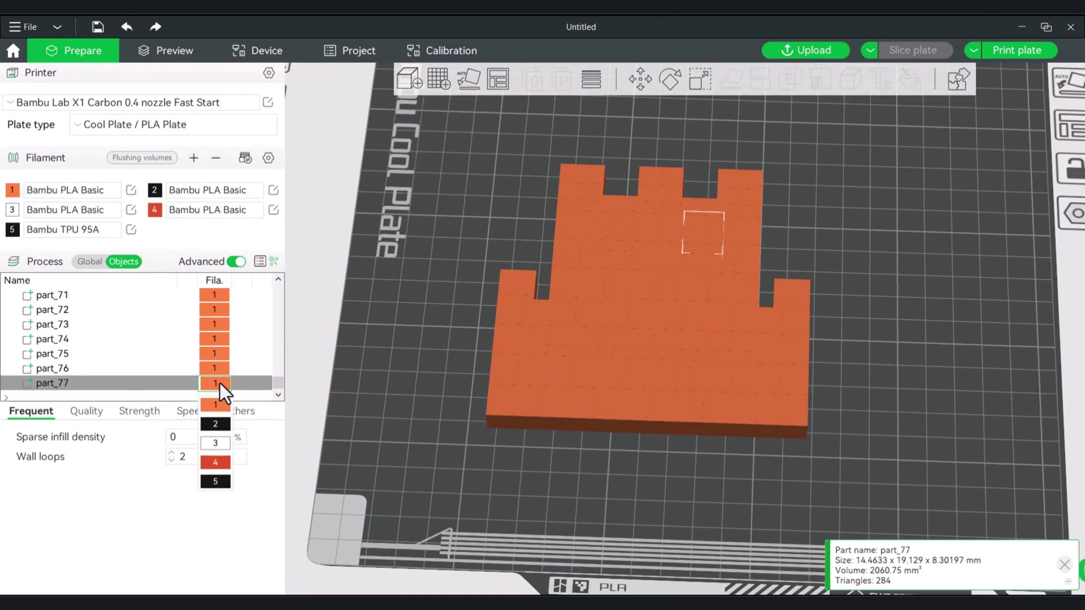
click(218, 425)
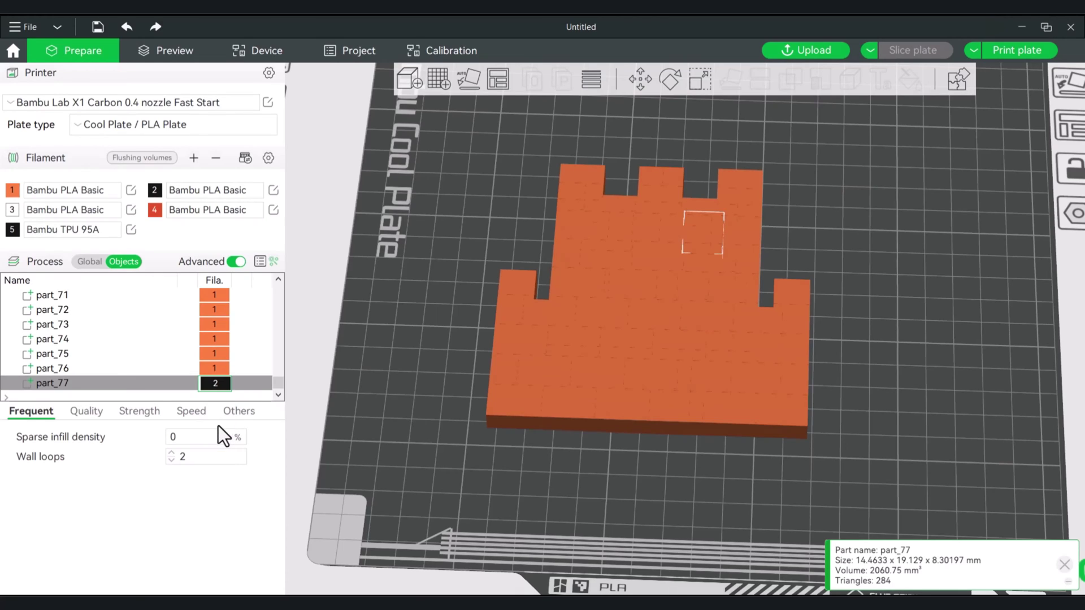
Step: Assign filament 2 to the other window, part_76, and to the doorway, part_75
click(217, 369)
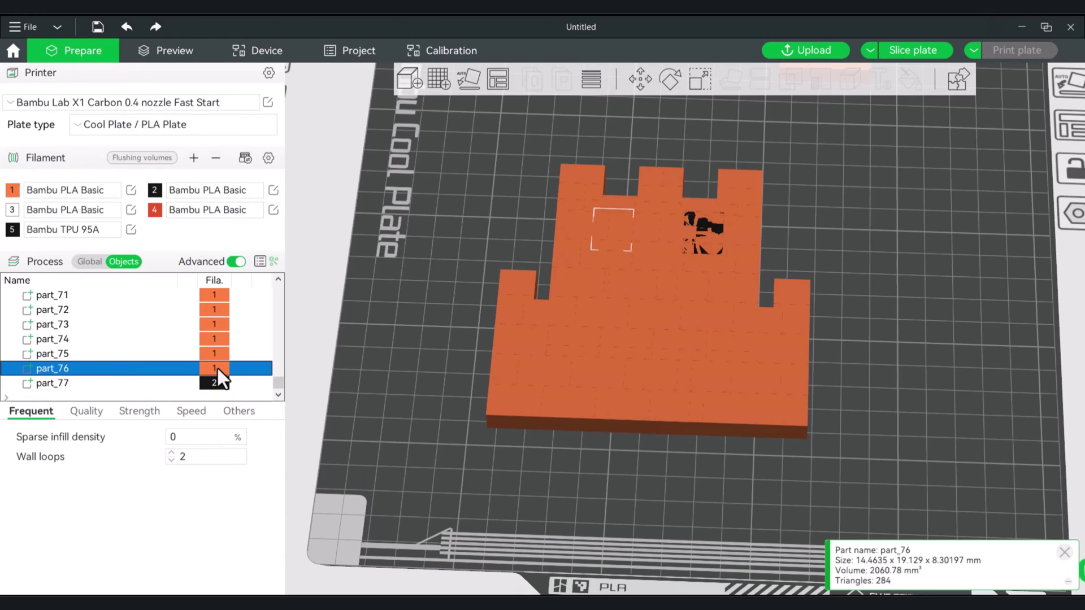
key(2)
click(220, 354)
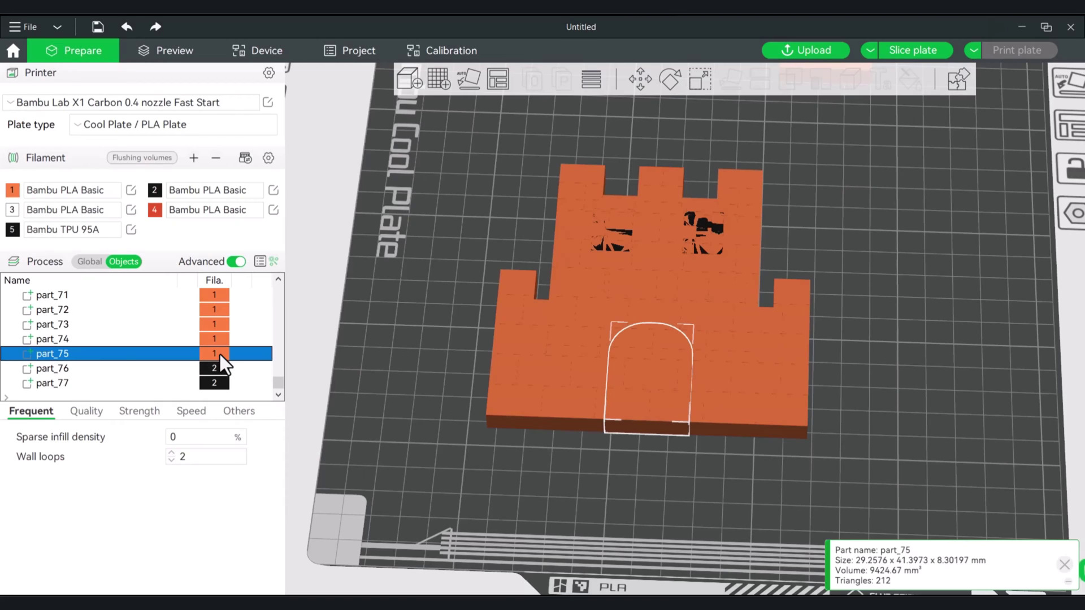
key(2)
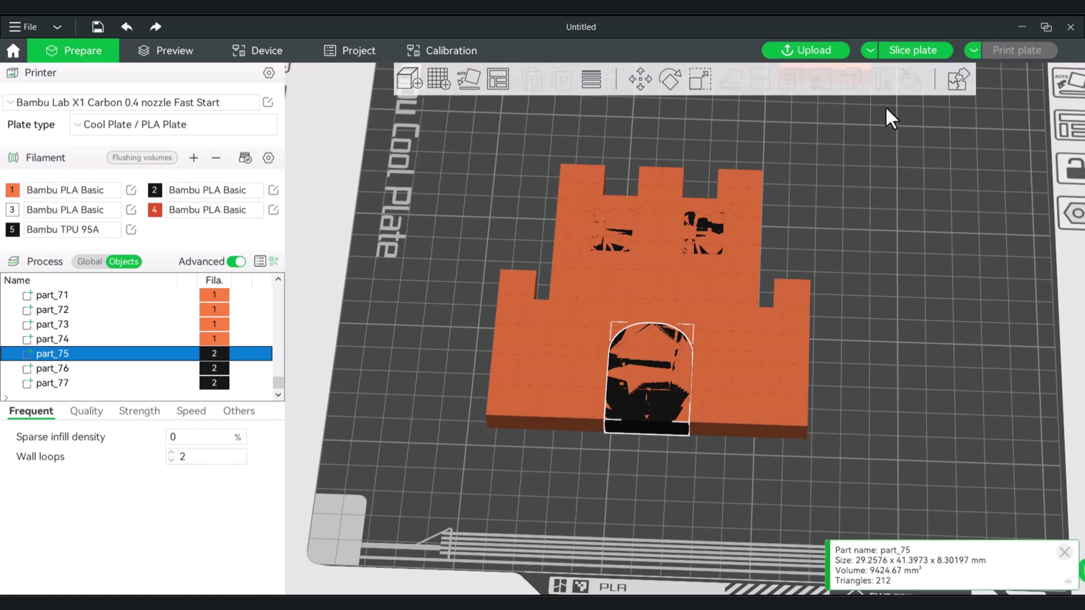
Step: Slice plate 2 and raise the preview to layer 42 to view the fort's complete top surface
click(909, 49)
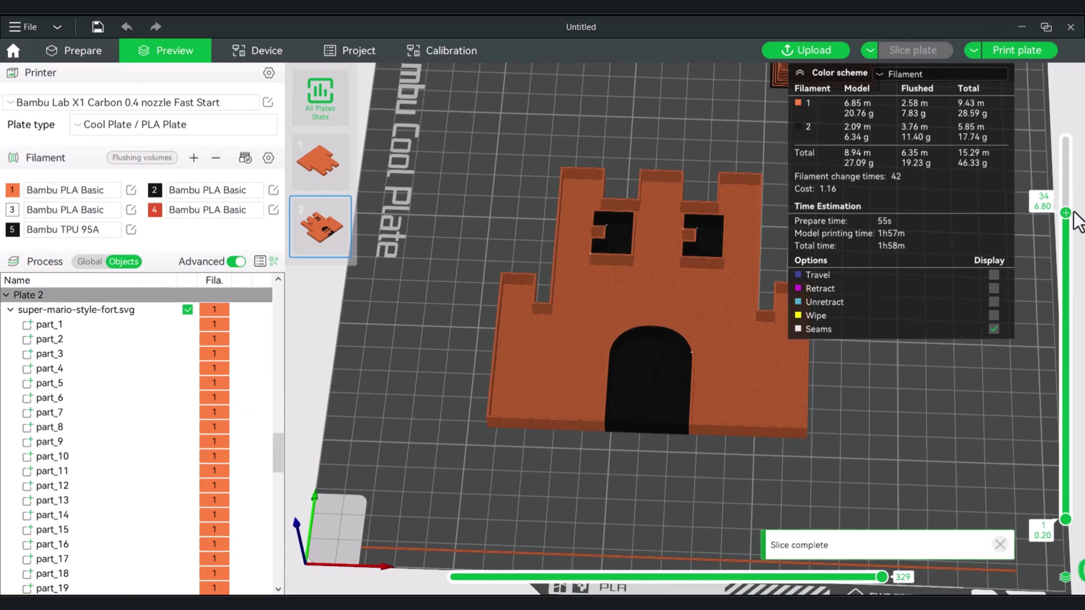
drag(1065, 213, 1066, 139)
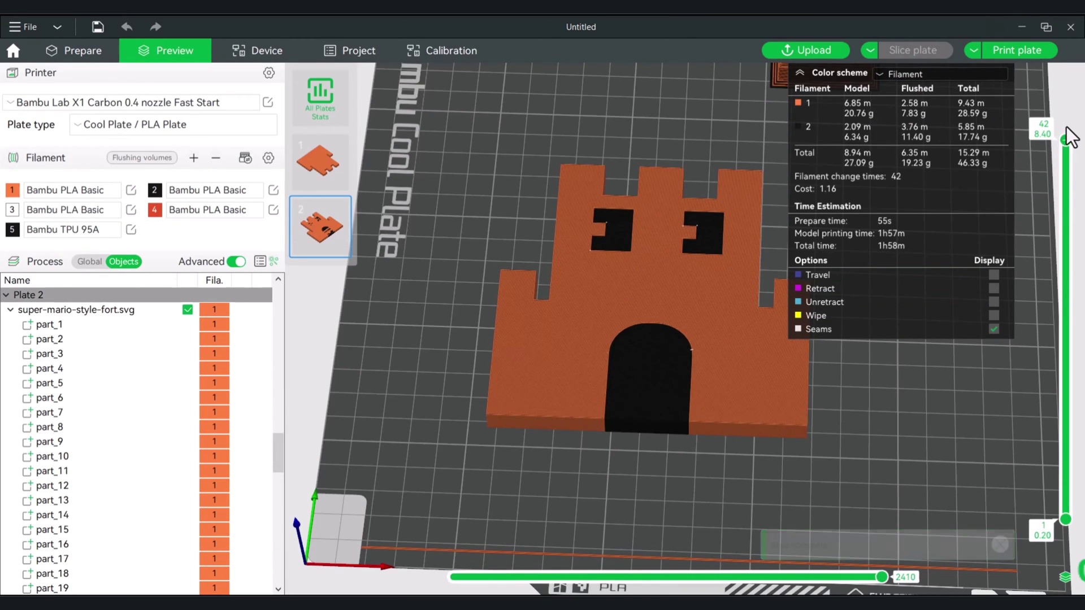
mouse_move(858, 453)
mouse_down()
mouse_move(860, 385)
mouse_move(862, 446)
mouse_up()
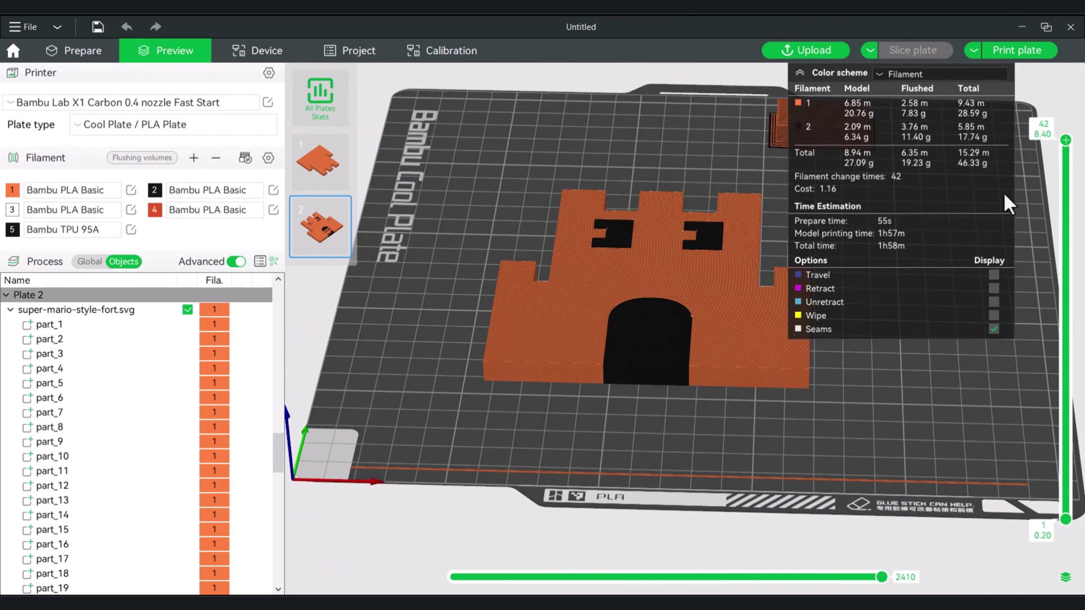
Step: Lower the preview to layer 26 and on to layer 23 to inspect the walls around the windows and doorway
drag(1065, 139, 1065, 285)
scroll(901, 386, up, 3)
drag(954, 372, 956, 447)
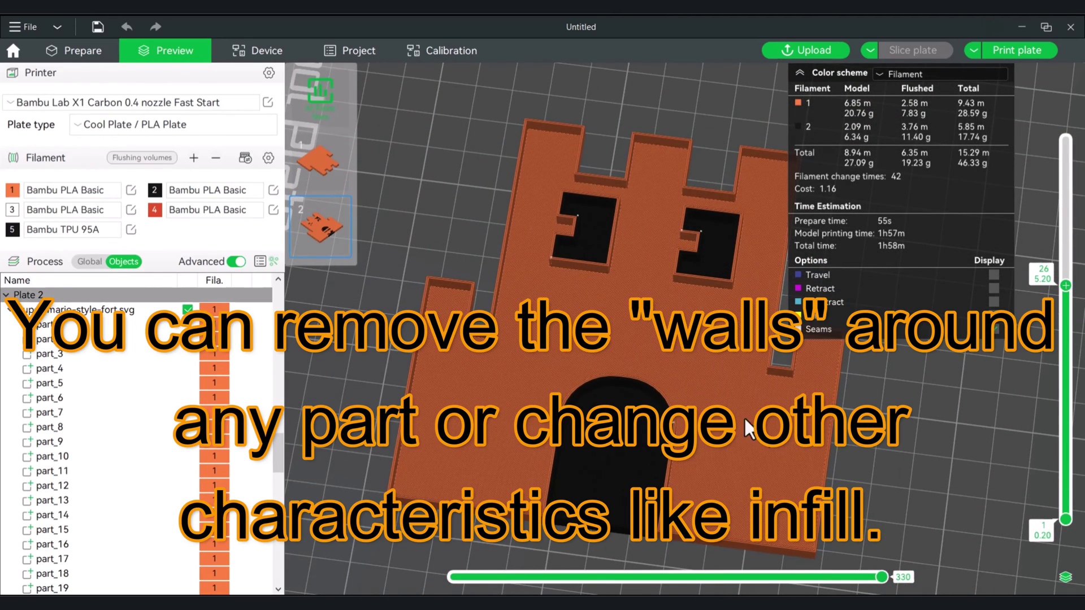
scroll(702, 384, up, 3)
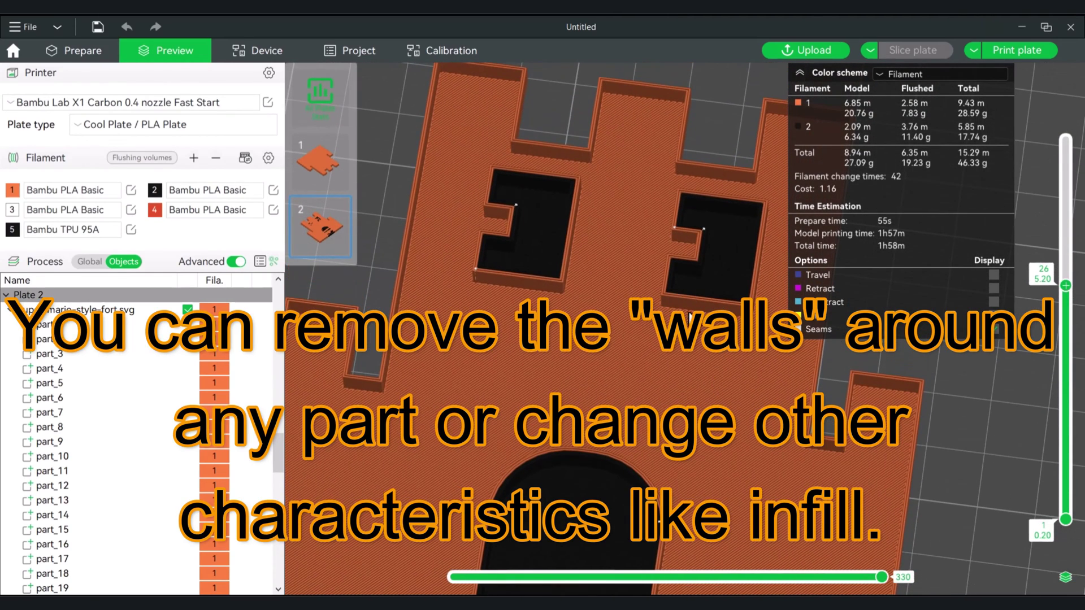
drag(1065, 286, 1065, 312)
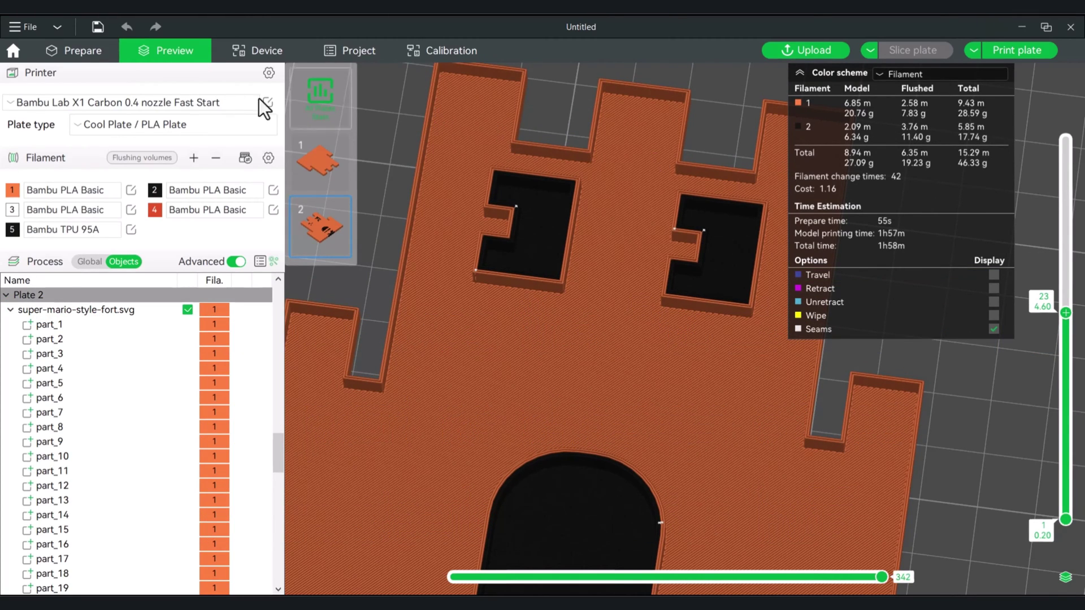
Step: Assign filament 2 to part_74 through part_69 of the fort on plate 2
click(95, 45)
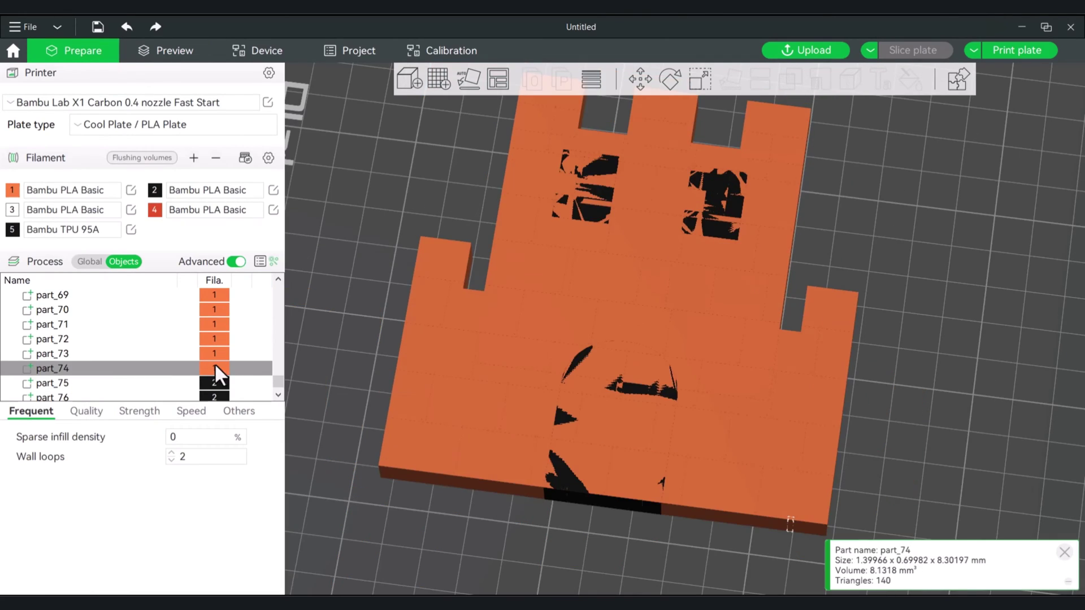
click(214, 364)
key(2)
click(219, 352)
key(2)
click(214, 338)
key(2)
click(213, 324)
Step: Assign filament 2 to the remaining mortar parts from part_68 up to part_6, leaving part_1 to part_5 on filament 1
key(2)
click(214, 310)
key(2)
click(215, 295)
key(2)
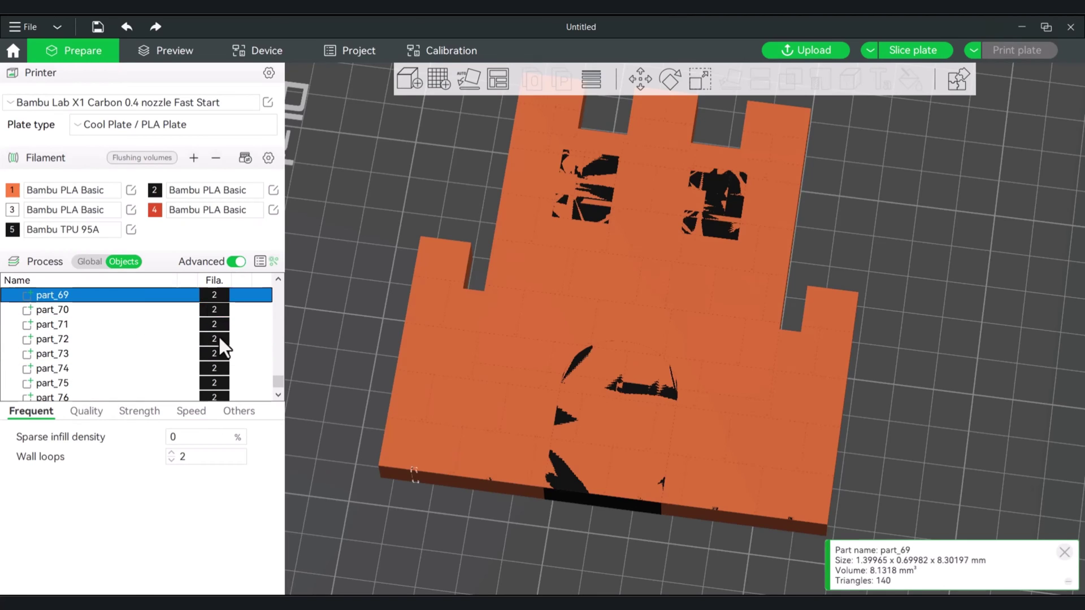
scroll(214, 322, up, 1)
click(216, 337)
key(2)
click(219, 337)
key(2)
click(215, 323)
key(2)
click(214, 307)
key(2)
scroll(214, 309, up, 1)
key(2)
click(215, 324)
key(2)
click(214, 309)
key(2)
scroll(215, 310, up, 1)
click(215, 351)
key(2)
click(214, 337)
key(2)
click(216, 322)
key(2)
click(215, 310)
key(2)
scroll(215, 312, up, 1)
click(216, 351)
key(2)
scroll(215, 305, up, 1)
click(215, 339)
key(2)
click(216, 326)
key(2)
scroll(216, 327, up, 1)
click(216, 369)
scroll(215, 311, up, 1)
click(214, 352)
key(2)
click(215, 338)
key(2)
scroll(214, 339, up, 1)
click(221, 384)
key(2)
scroll(216, 345, up, 4)
key(Up)
key(2)
key(Up)
key(2)
key(Up)
key(2)
key(Up)
key(2)
key(Up)
key(2)
scroll(209, 356, up, 4)
key(Up)
key(2)
key(Up)
key(2)
key(Up)
key(2)
key(Up)
key(2)
key(Up)
scroll(215, 347, up, 4)
key(2)
key(Up)
key(2)
key(Up)
key(2)
key(Up)
key(2)
key(Up)
key(2)
key(Up)
key(2)
key(Up)
scroll(222, 338, up, 4)
key(2)
key(Up)
key(2)
key(Up)
key(2)
key(Up)
key(2)
key(Up)
scroll(218, 322, up, 4)
key(2)
key(Up)
scroll(222, 346, up, 4)
key(2)
key(Up)
key(2)
key(Up)
scroll(218, 373, up, 2)
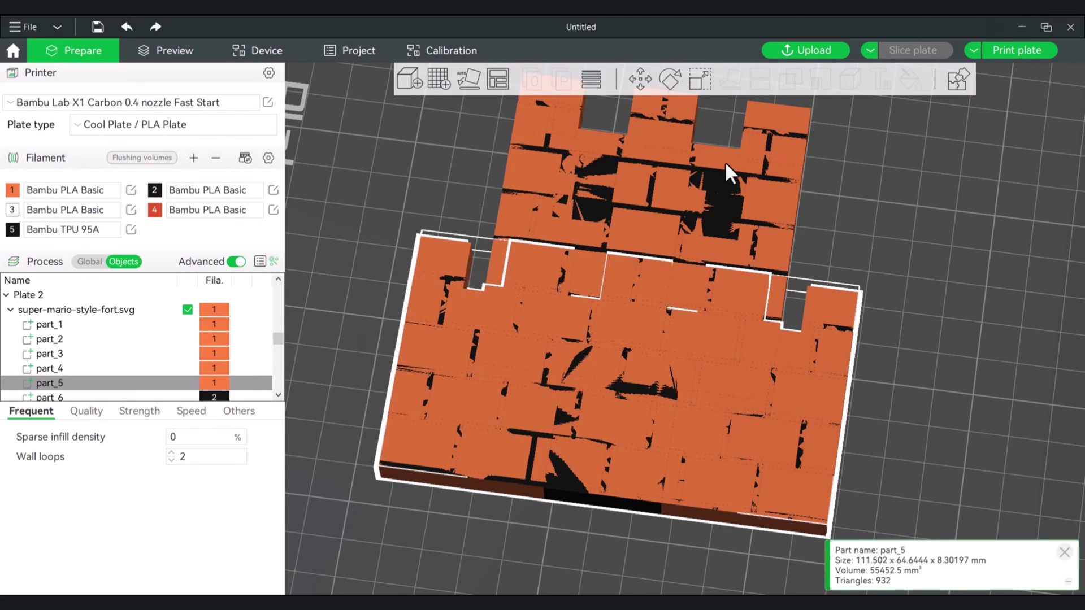
Step: Preview the sliced two-color fort at full height and check its brick pattern, filament usage and print time
click(175, 51)
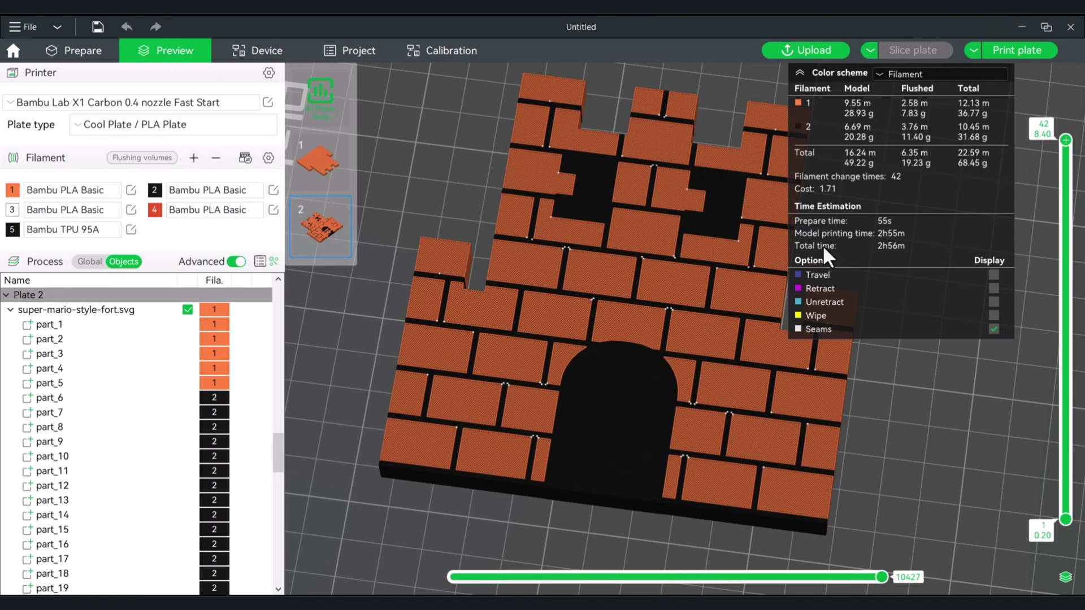
mouse_move(1066, 139)
mouse_down()
mouse_move(1059, 524)
mouse_move(1083, 231)
mouse_move(1065, 187)
mouse_move(1065, 139)
mouse_up()
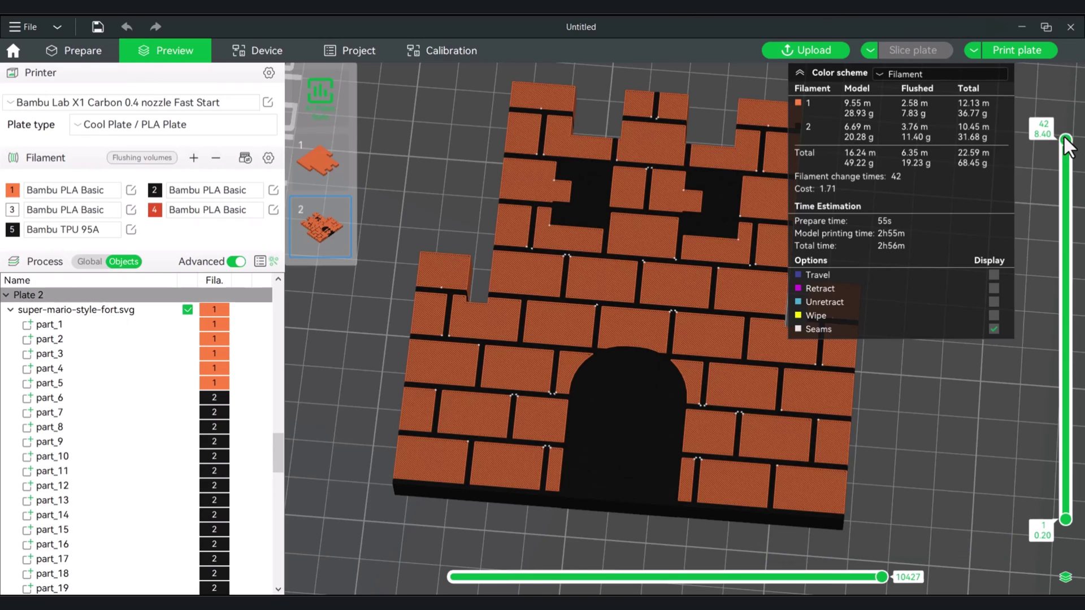
mouse_move(1065, 140)
mouse_down()
mouse_move(1059, 411)
mouse_move(1079, 139)
mouse_up()
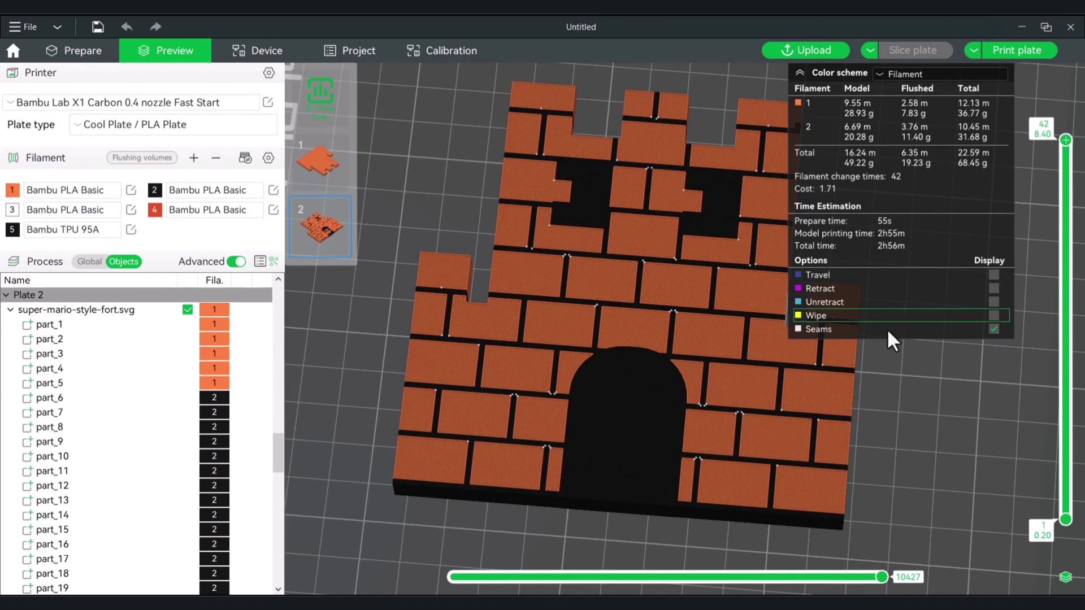
mouse_move(903, 366)
mouse_down()
mouse_move(902, 382)
mouse_move(913, 378)
mouse_up()
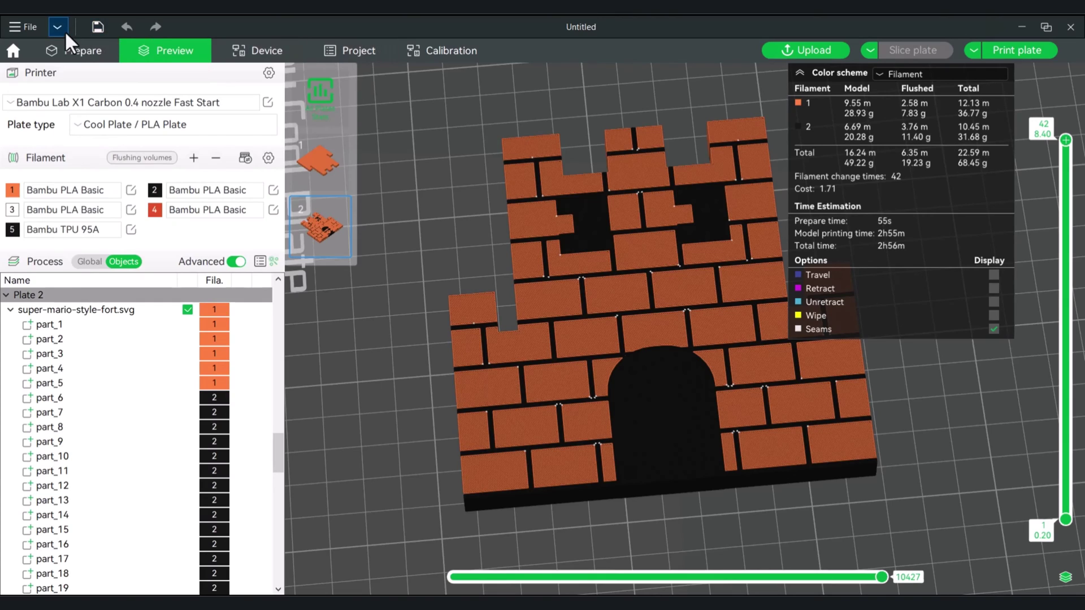
Step: Stand the fort upright by laying its bottom edge face on the plate, and slice plate 2 again
click(69, 51)
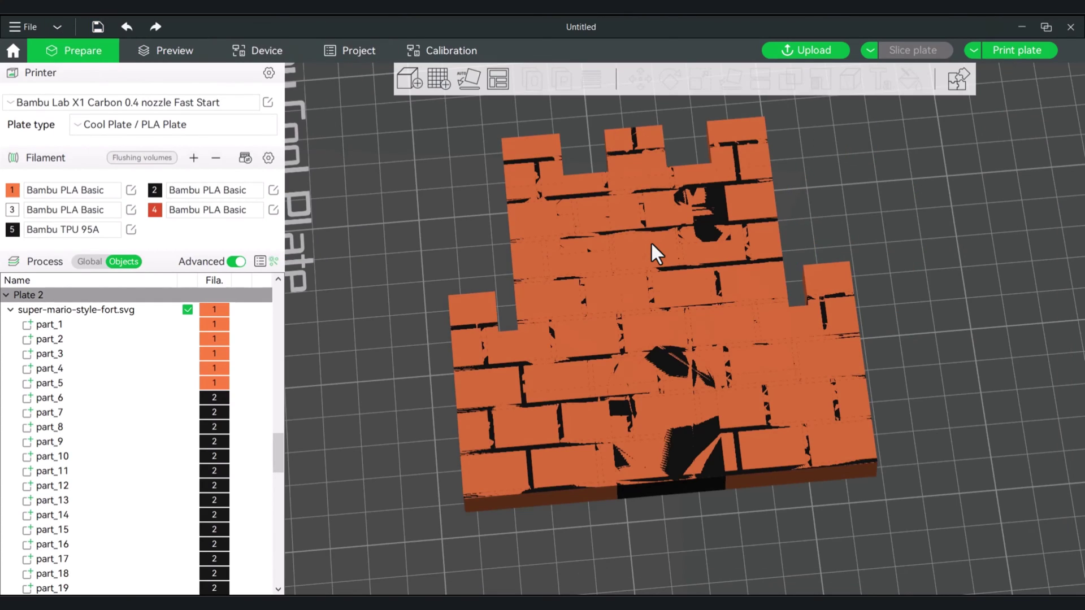
click(654, 255)
click(729, 81)
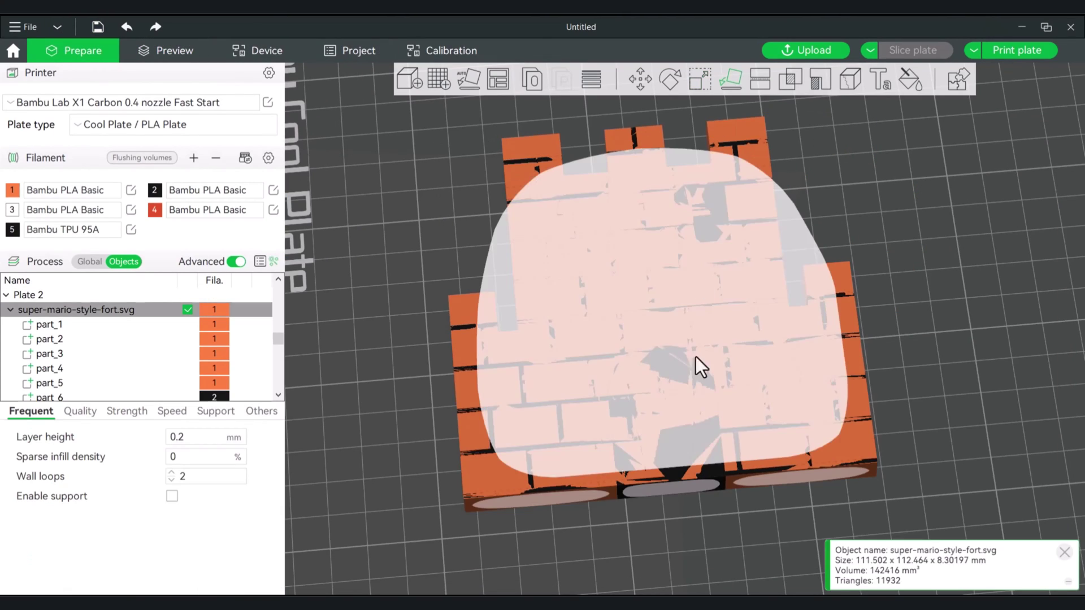
click(679, 485)
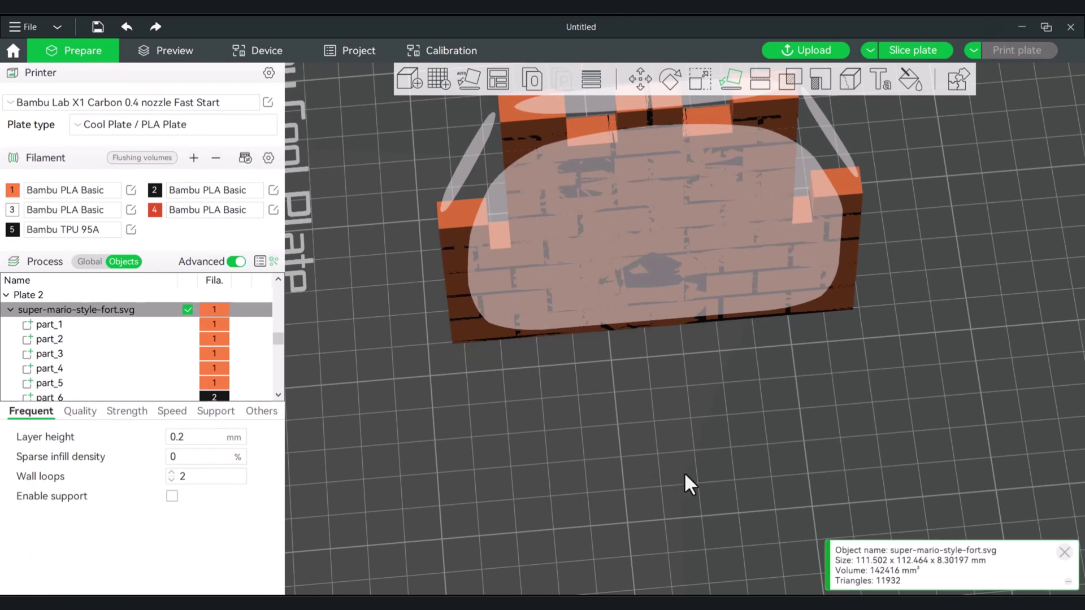
click(720, 415)
click(902, 52)
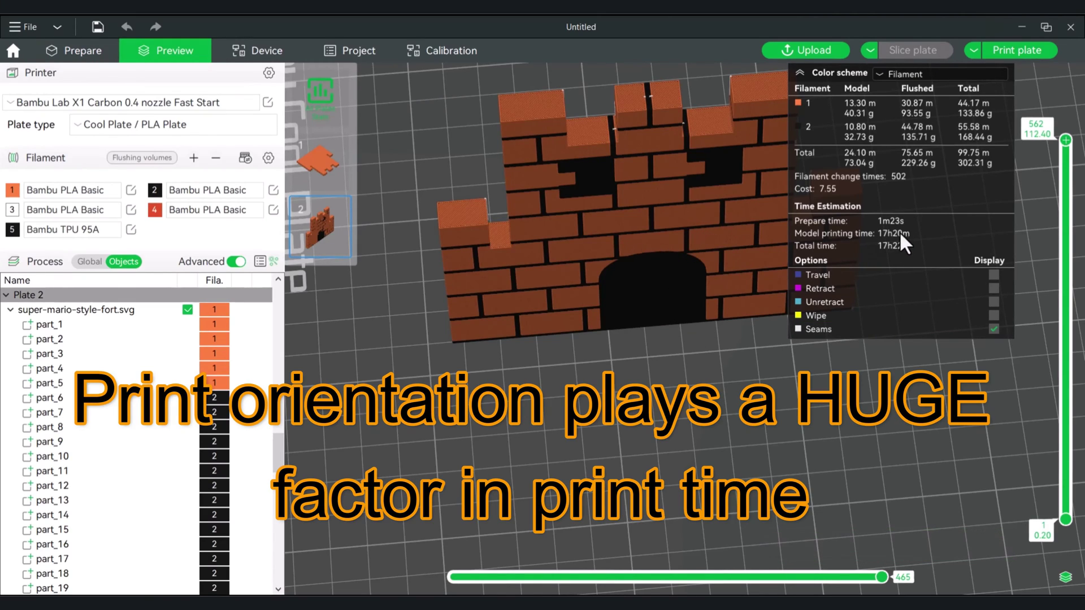
mouse_move(1065, 140)
mouse_down()
mouse_move(1037, 393)
mouse_move(1052, 519)
mouse_move(1065, 140)
mouse_up()
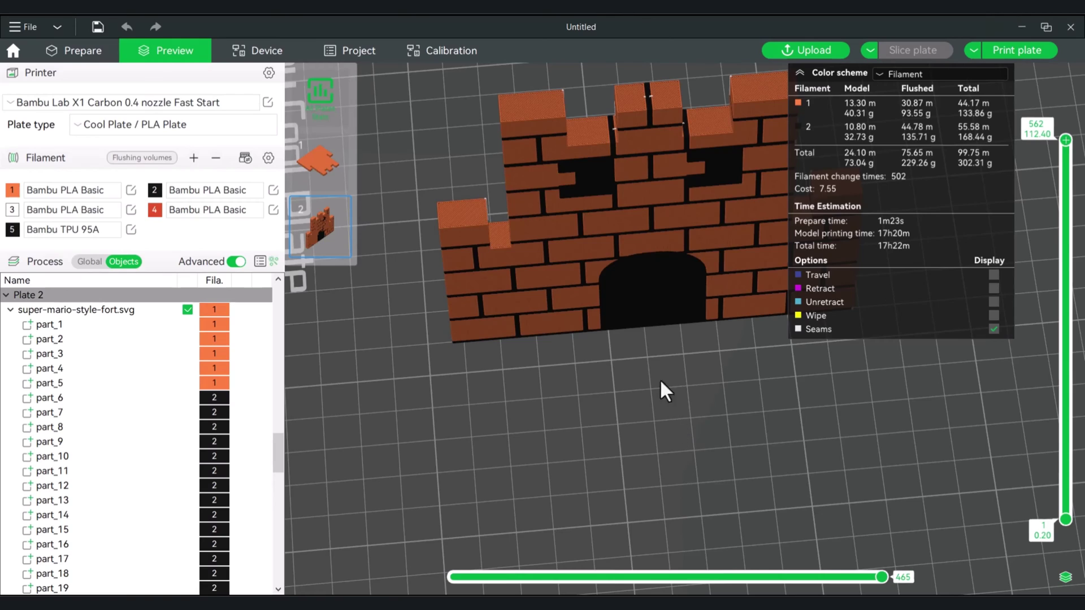
Step: Examine the painted fort on plate 3, Split the Difference, from different angles and distances
click(66, 49)
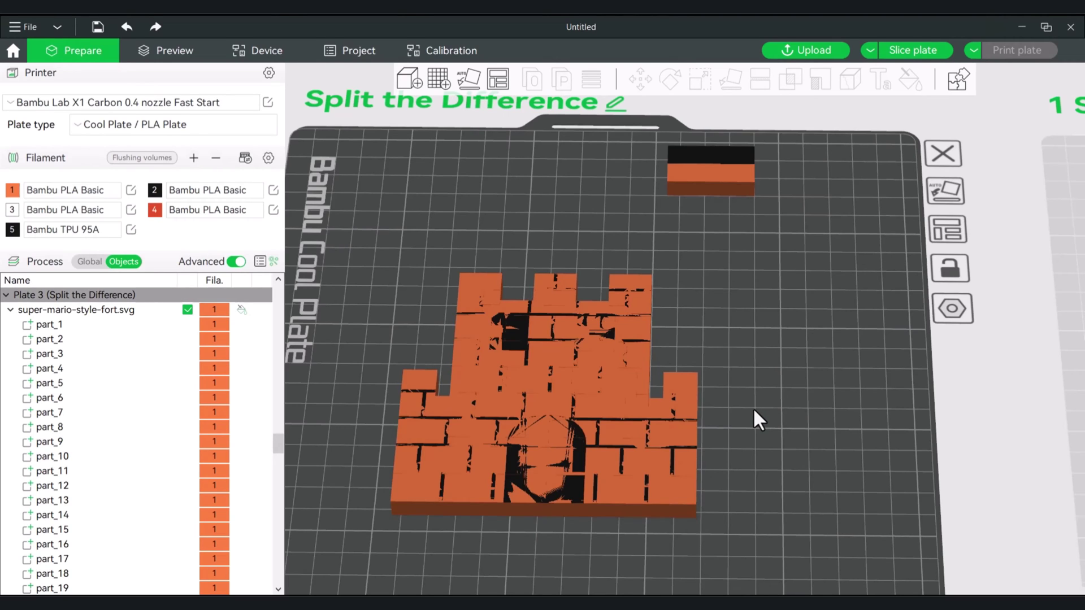
scroll(755, 408, down, 2)
drag(744, 402, 740, 410)
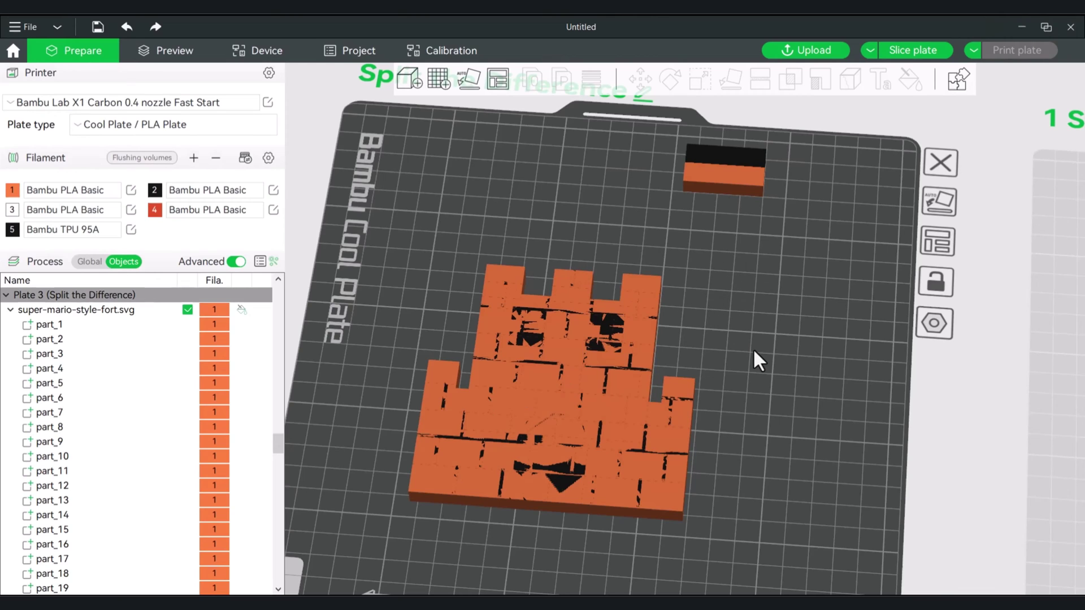
drag(744, 361, 780, 330)
scroll(743, 366, up, 3)
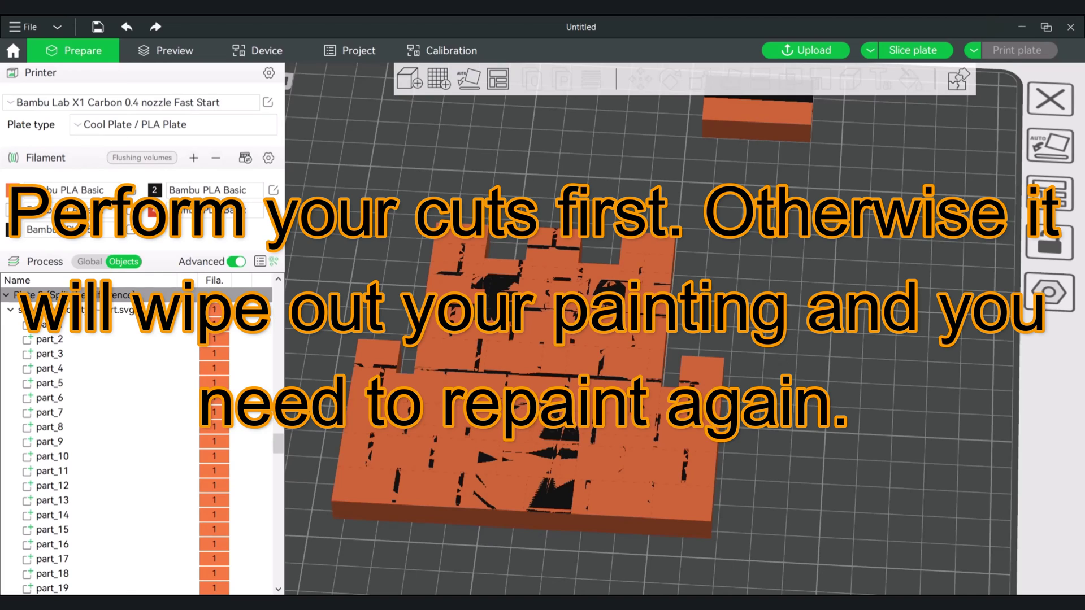
drag(775, 356, 794, 330)
scroll(795, 330, down, 3)
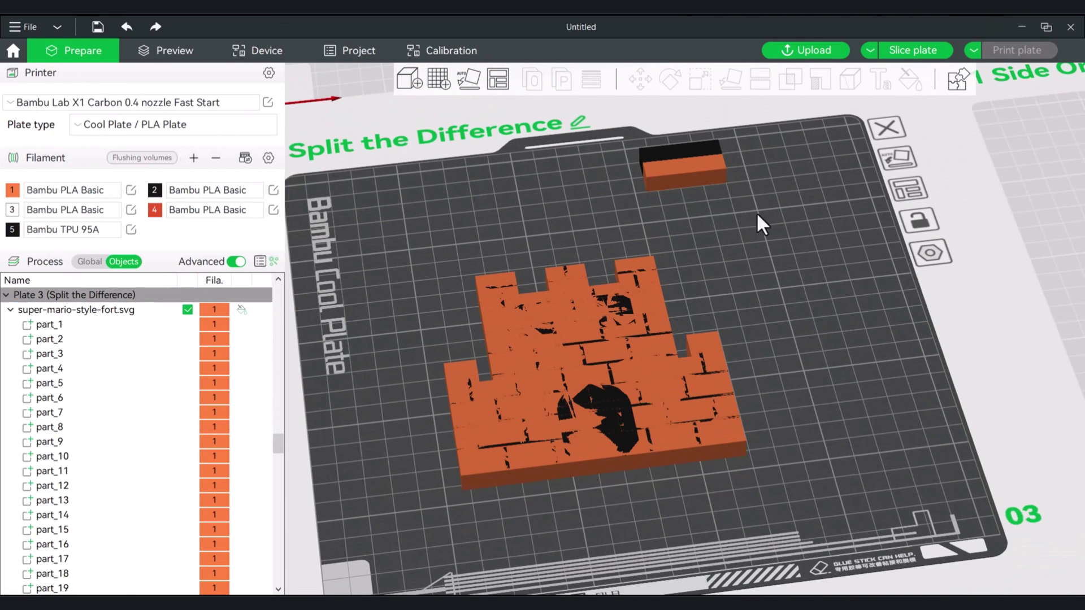
scroll(636, 310, up, 3)
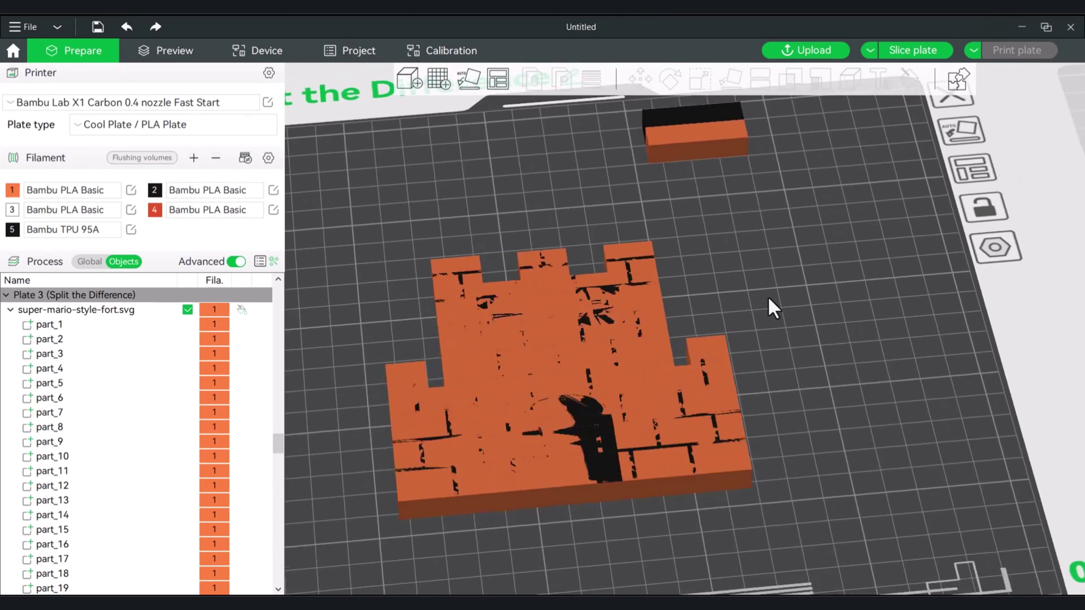
Step: Start a horizontal mid-height cut on the painted fort on plate 3 and begin adding connectors to the cut plane
click(583, 385)
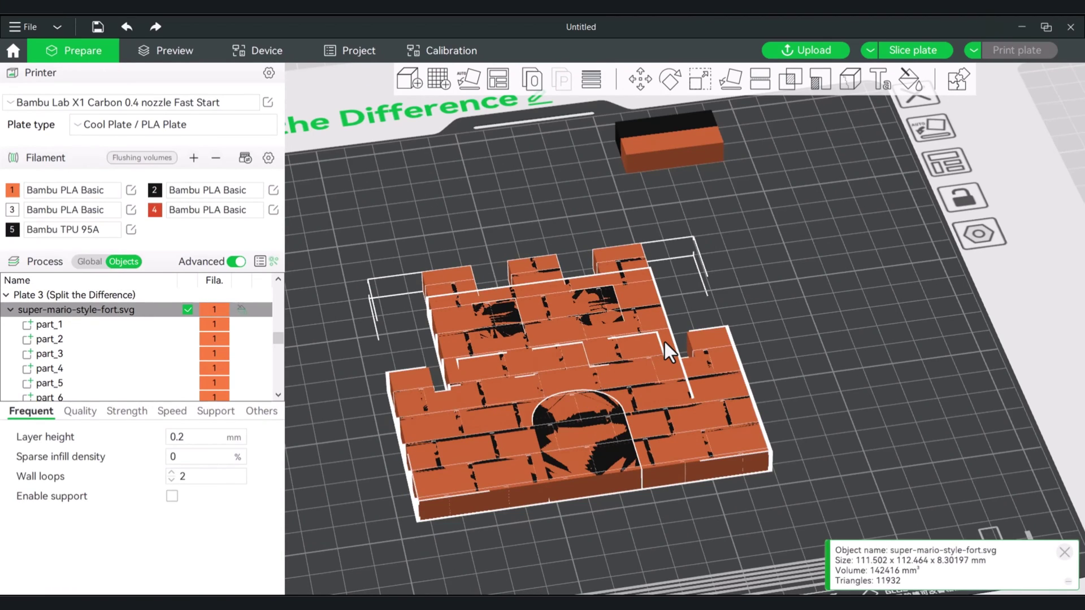
key(c)
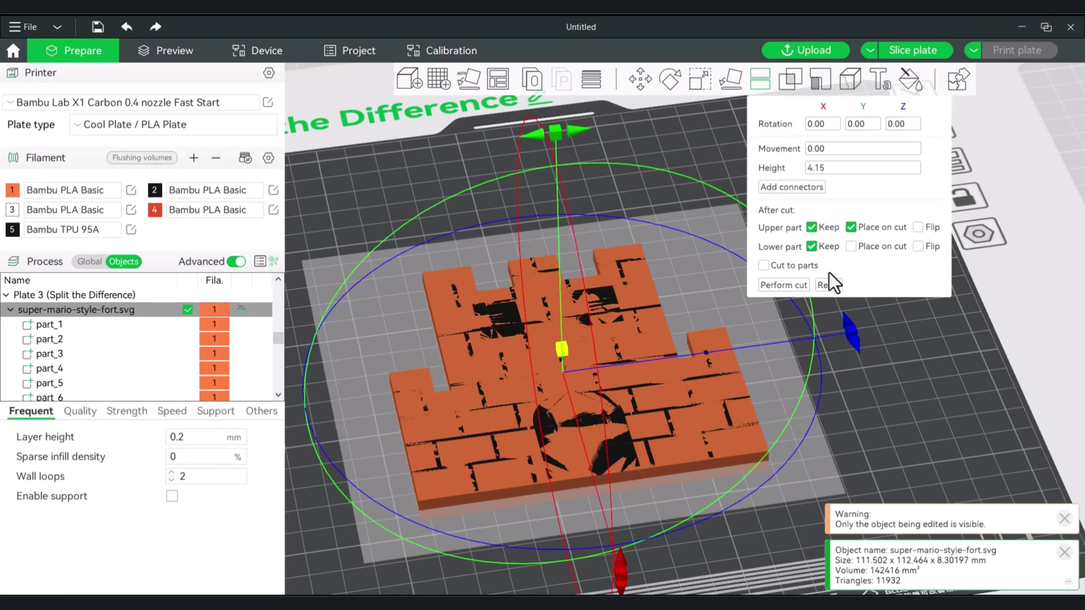
click(781, 186)
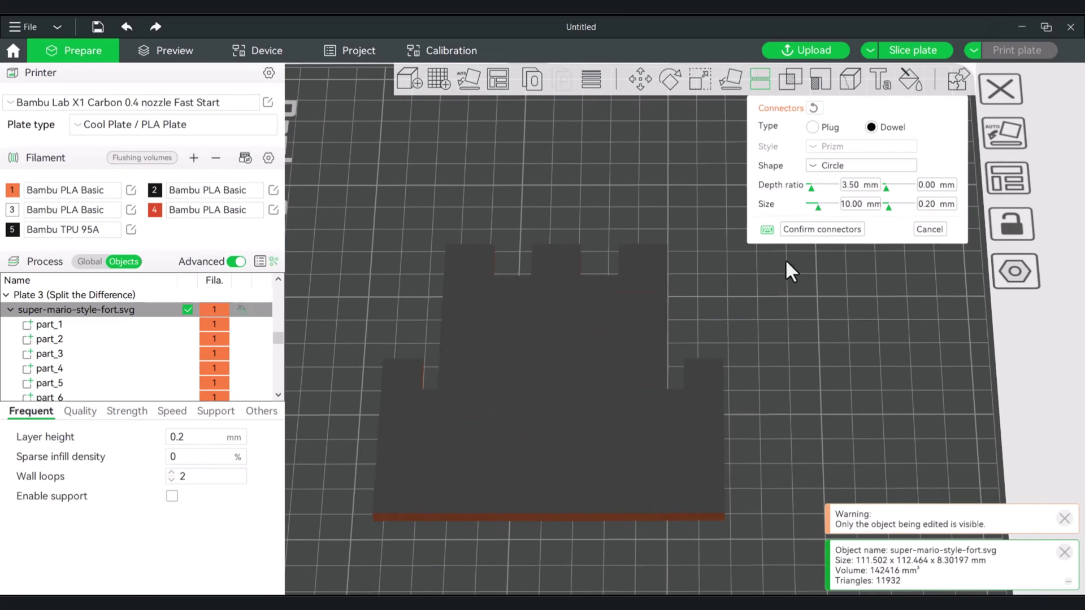
Step: Try a plug connector on the fort's right side tower and clear it from the cut plane again
click(812, 127)
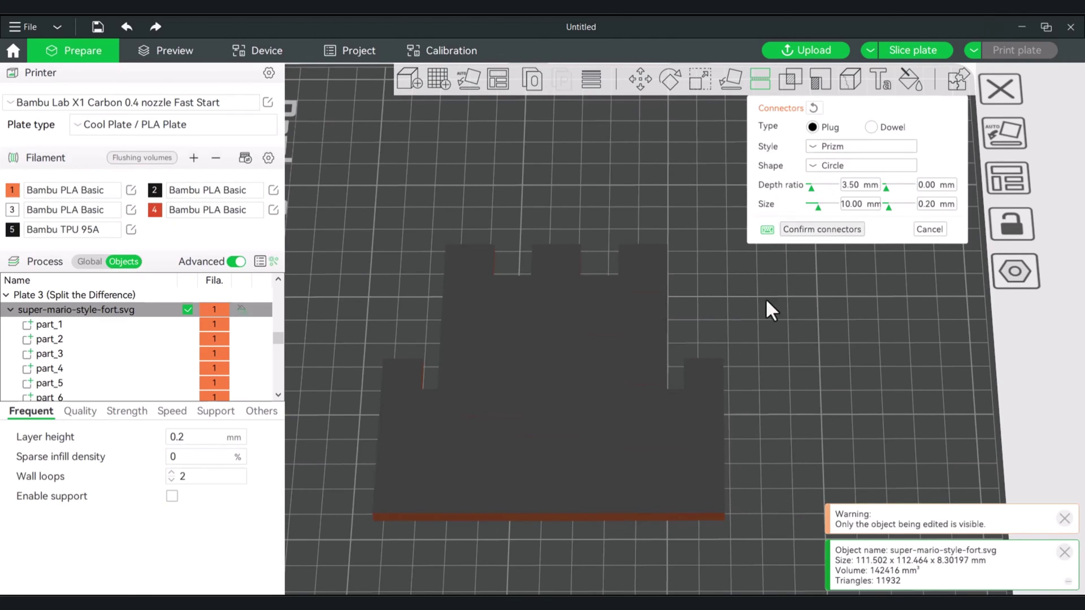
click(705, 380)
mouse_move(774, 370)
mouse_down()
mouse_move(776, 355)
mouse_move(756, 366)
mouse_up()
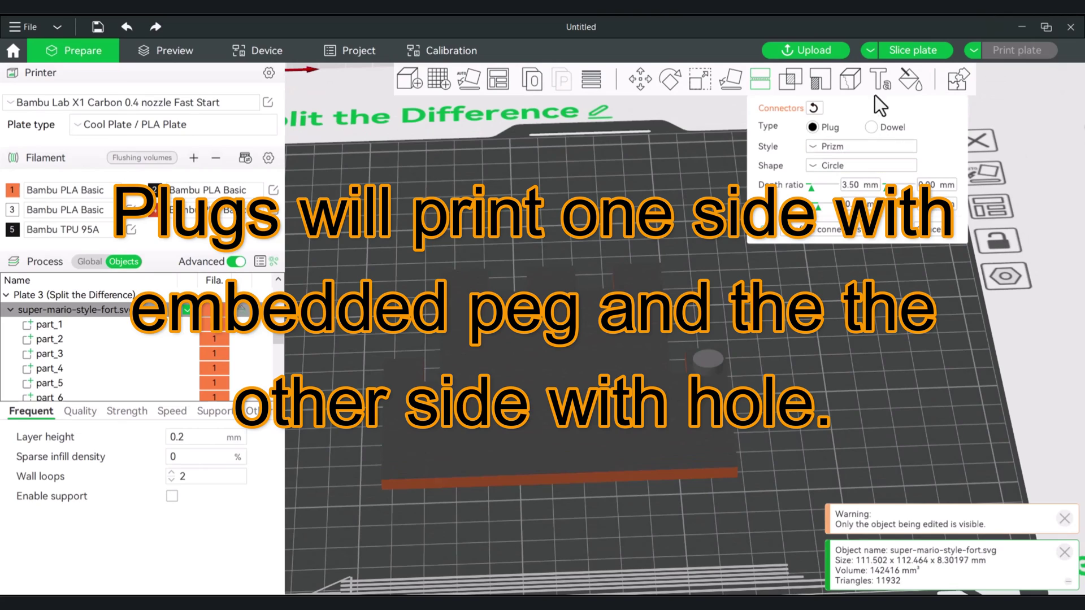
click(813, 108)
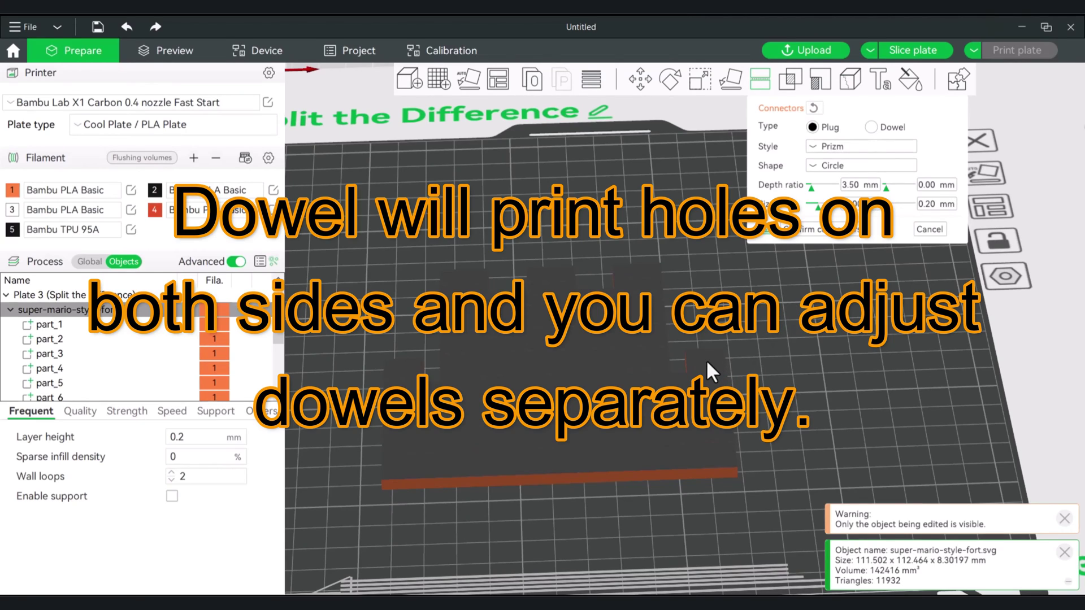
scroll(740, 345, up, 1)
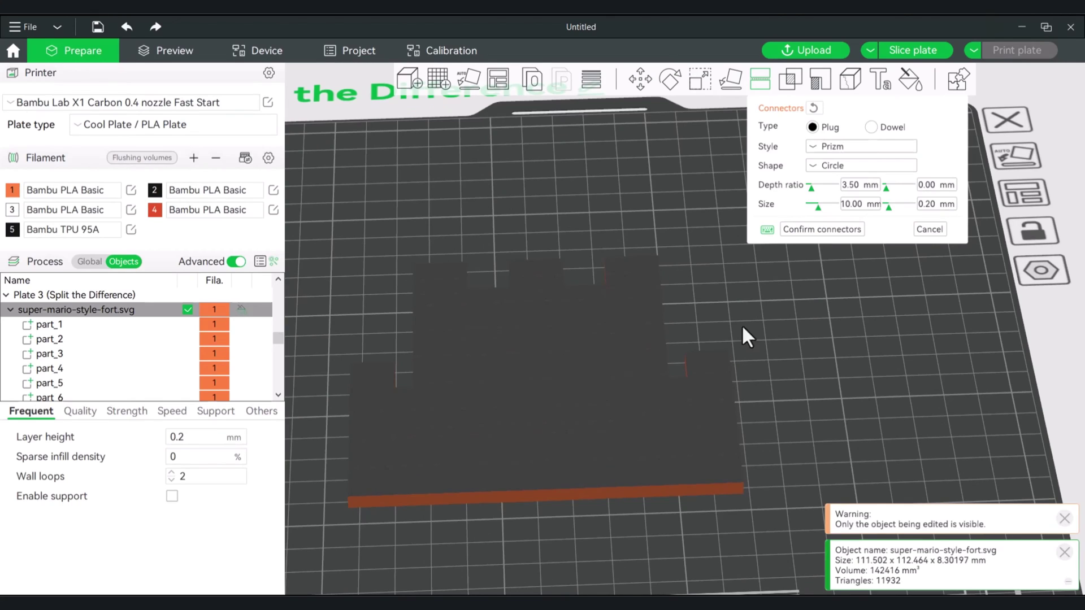
Step: Switch the connector type to Dowel and place a circular dowel near the fort's lower-right corner
click(871, 127)
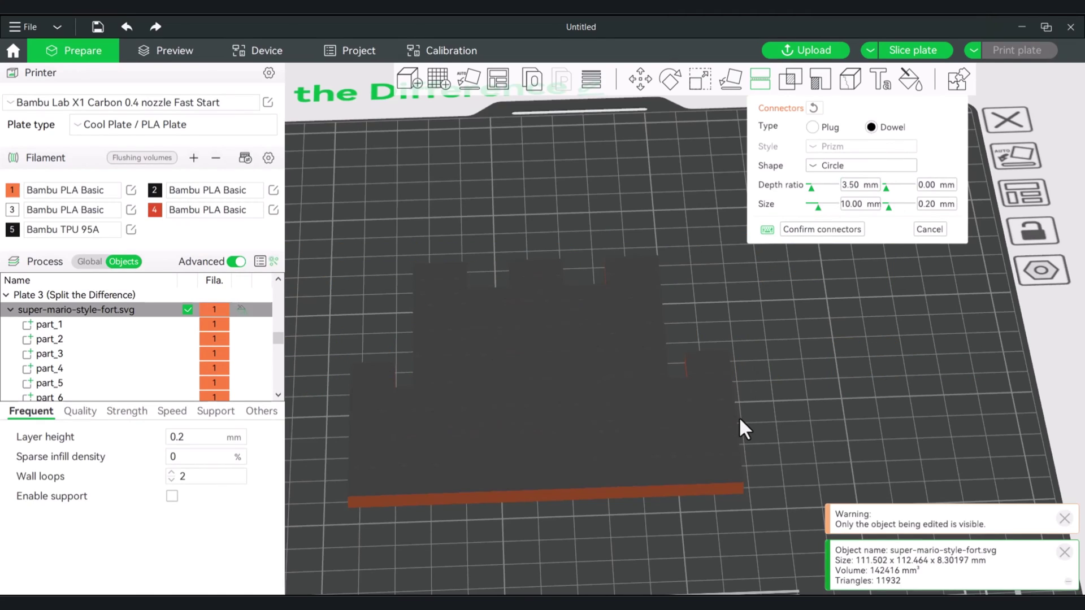
click(723, 462)
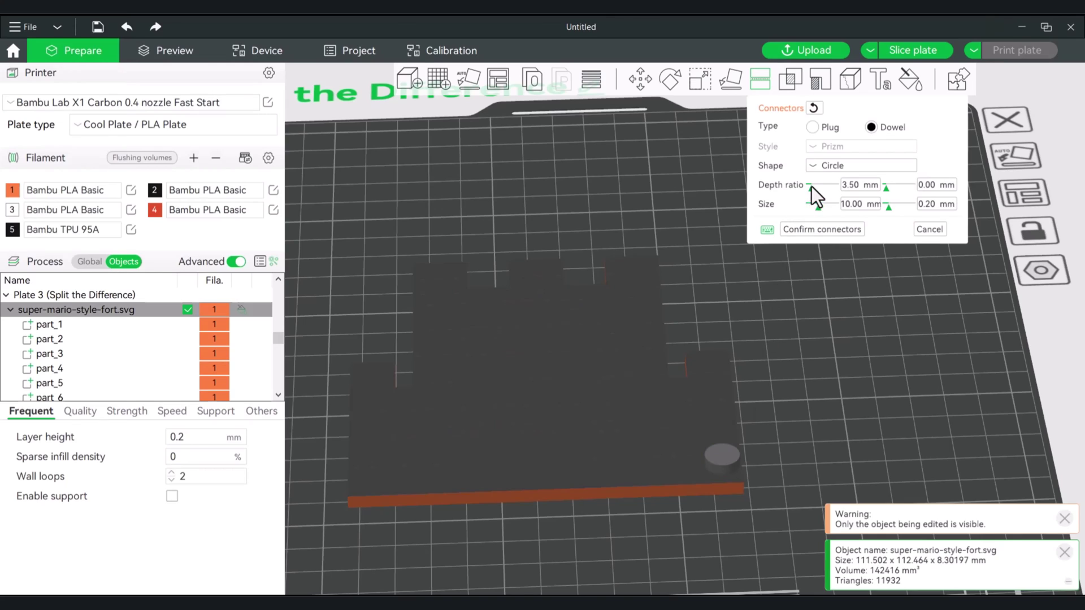
Step: Try a dowel depth of 8.88 mm and set the depth back to 3.5 mm
drag(811, 186, 817, 185)
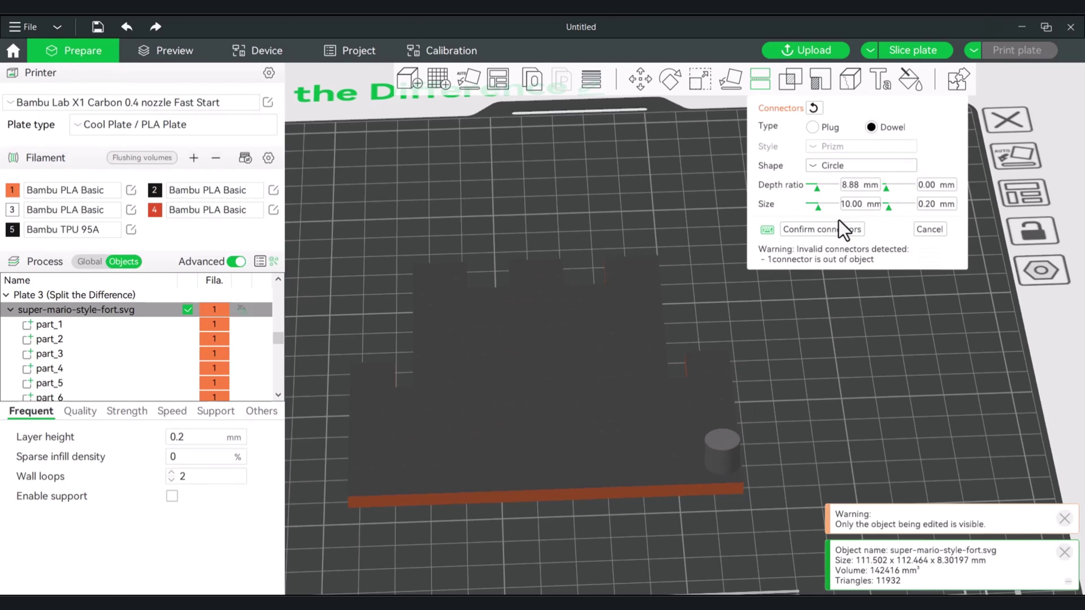
key(BackSpace)
key(BackSpace)
key(BackSpace)
key(BackSpace)
text(3.5)
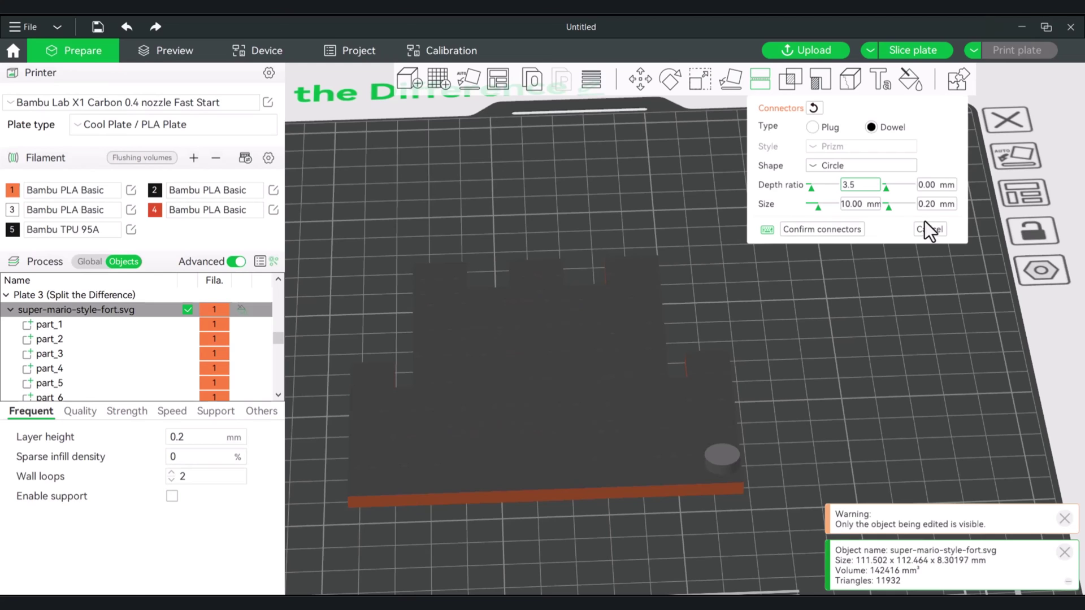
Step: Adjust the lower-right dowel's position and place further dowels on both side towers and just inside the fort's lower-left corner
scroll(835, 364, up, 2)
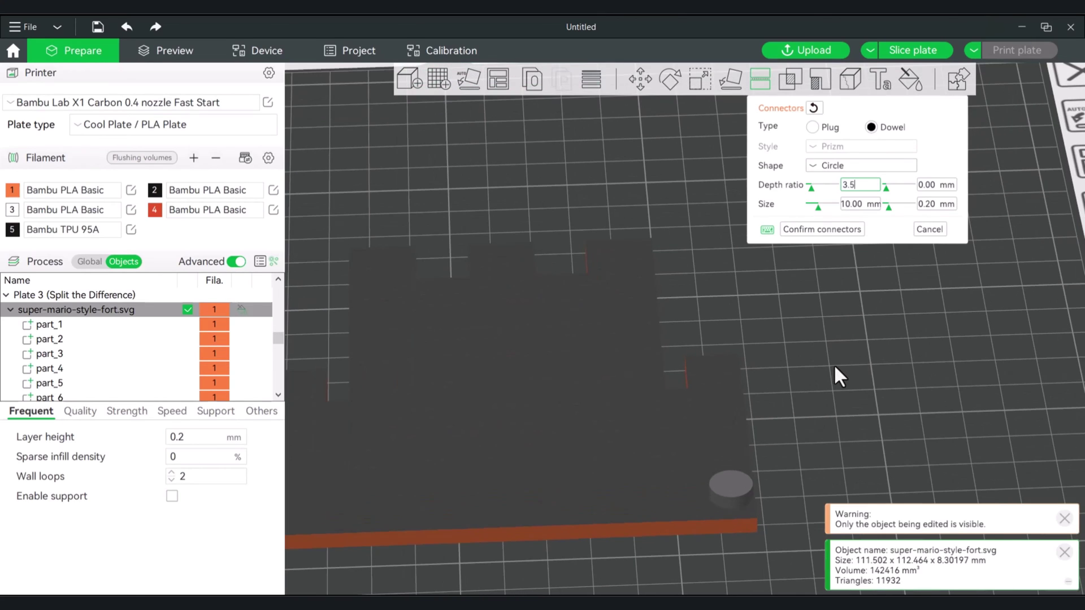
mouse_move(839, 387)
mouse_down()
mouse_move(815, 434)
mouse_move(836, 374)
mouse_up()
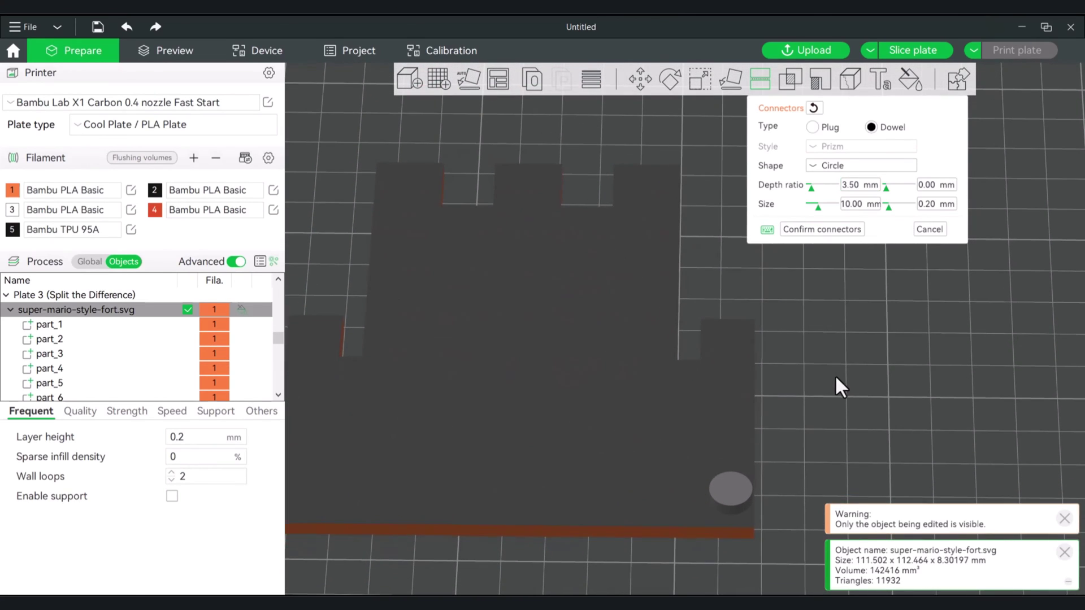
drag(830, 415, 728, 479)
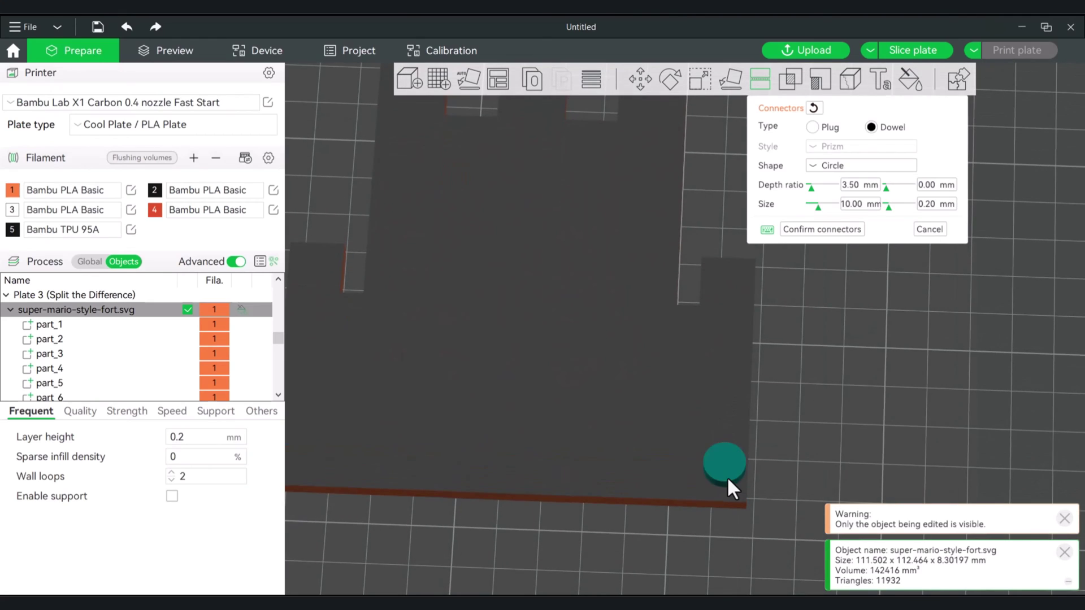
click(723, 292)
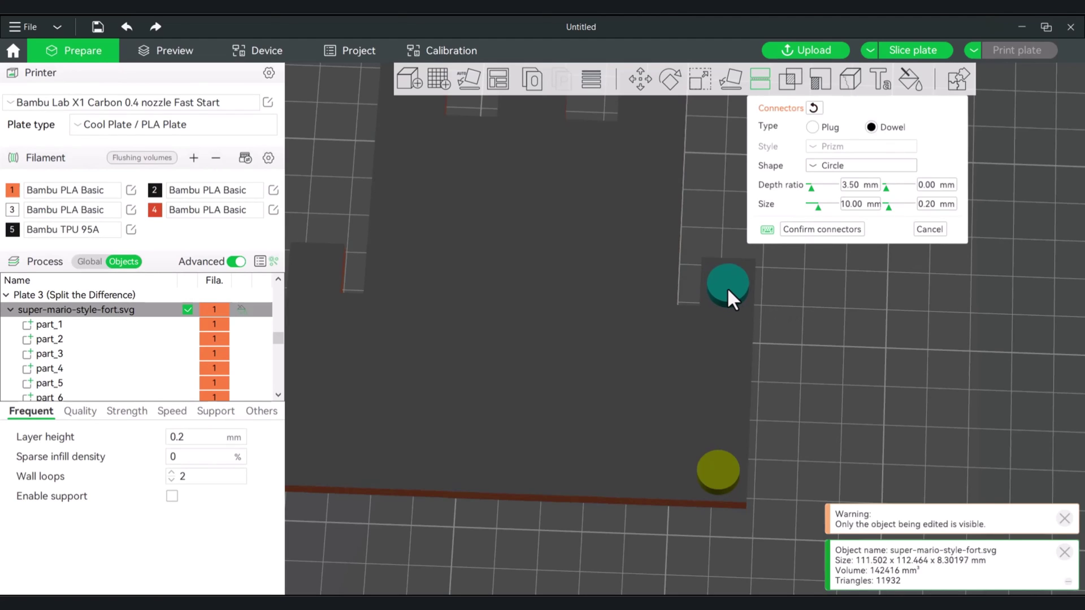
right_drag(799, 376, 970, 378)
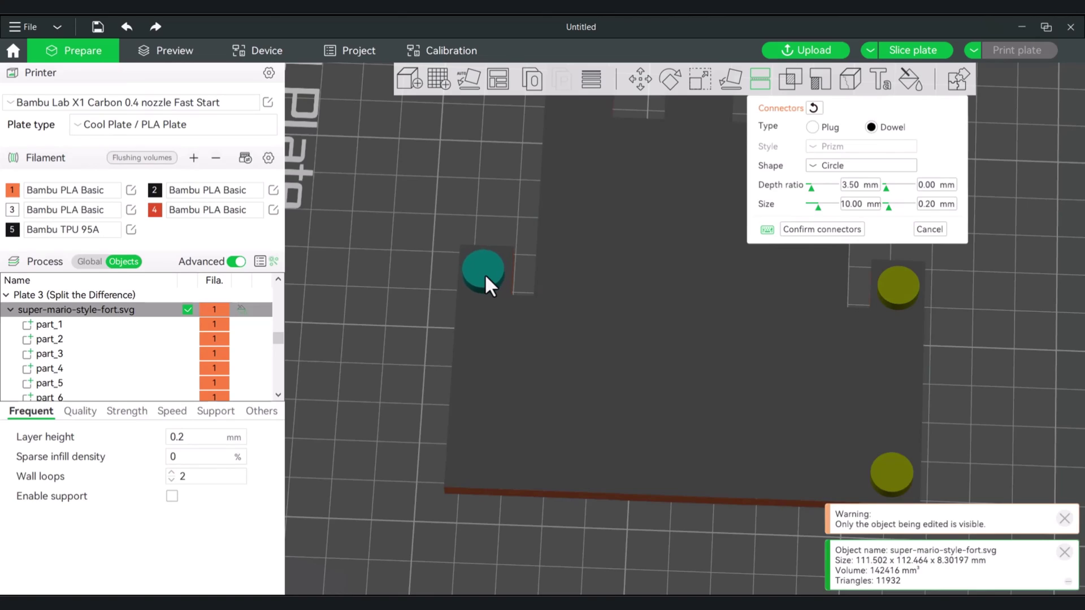
click(461, 468)
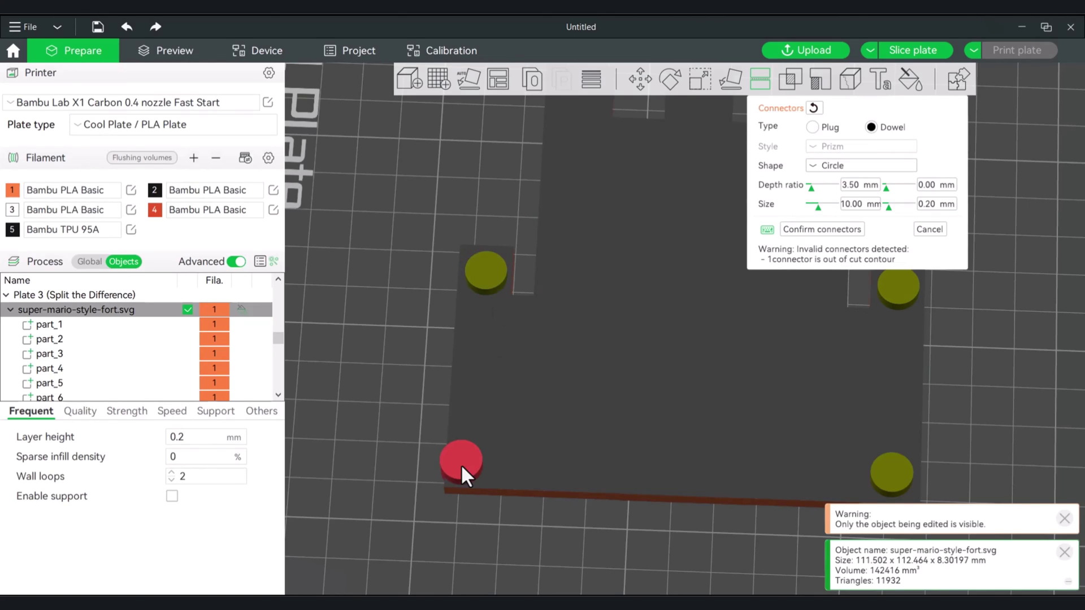
drag(461, 466, 468, 467)
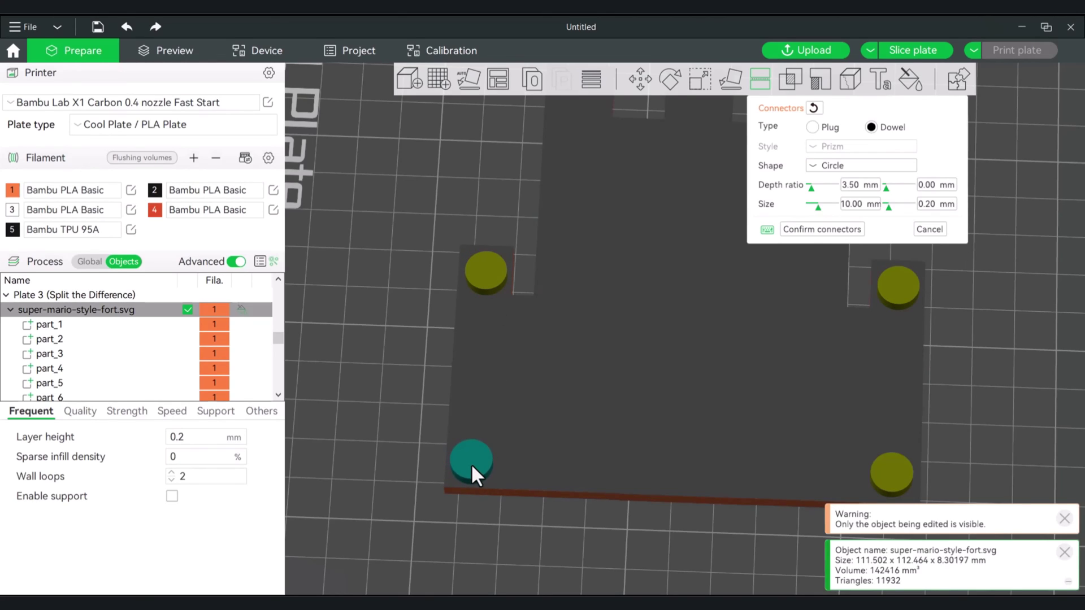
Step: Place one dowel on each of the three battlements along the fort's top edge
right_drag(967, 372, 860, 434)
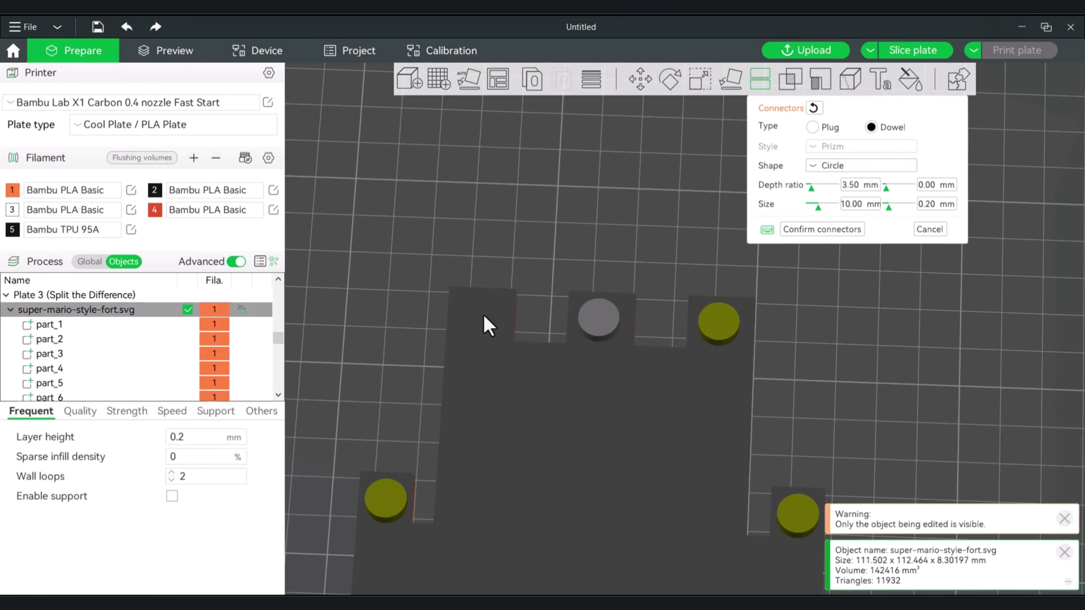
drag(881, 398, 927, 417)
right_drag(926, 416, 914, 394)
drag(914, 393, 891, 417)
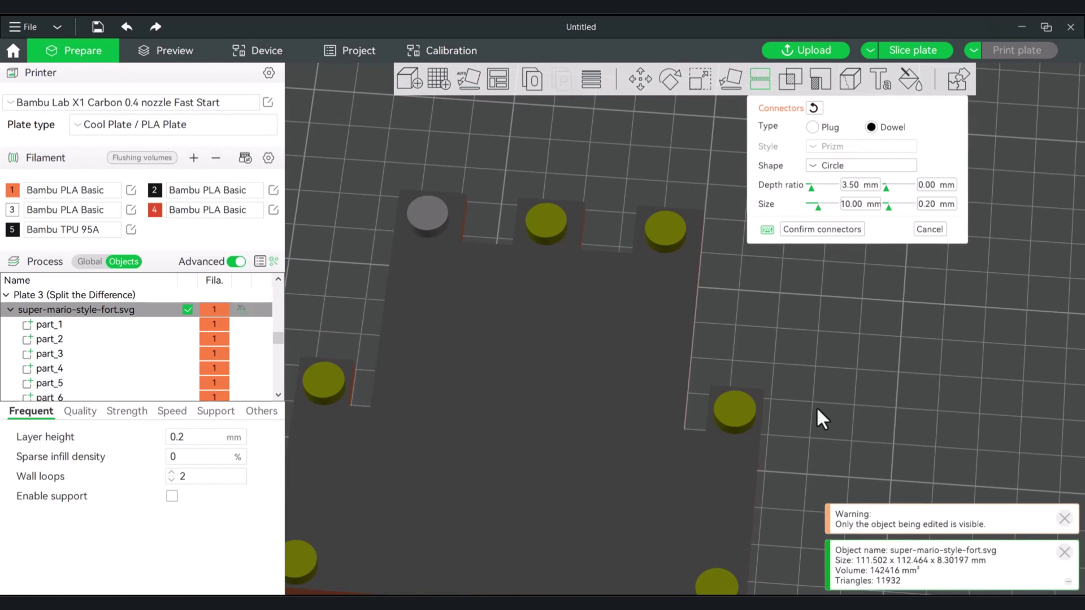
Step: Examine the dowel layout on the cut plane from above, from underneath and in the default perspective
scroll(816, 421, down, 3)
scroll(824, 406, up, 3)
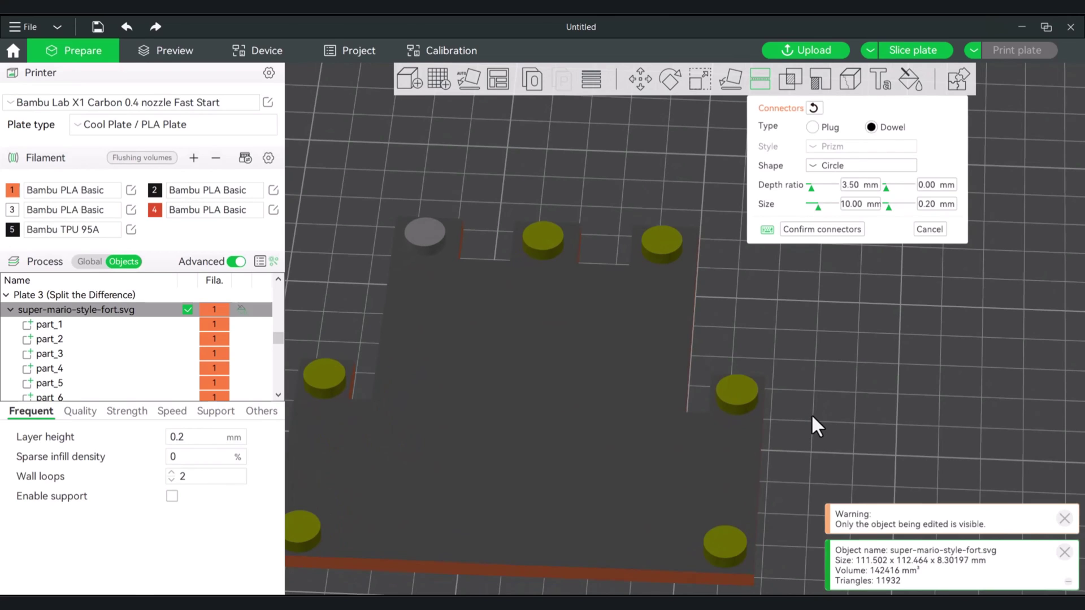
mouse_move(798, 422)
mouse_down()
mouse_move(800, 357)
mouse_move(803, 408)
mouse_up()
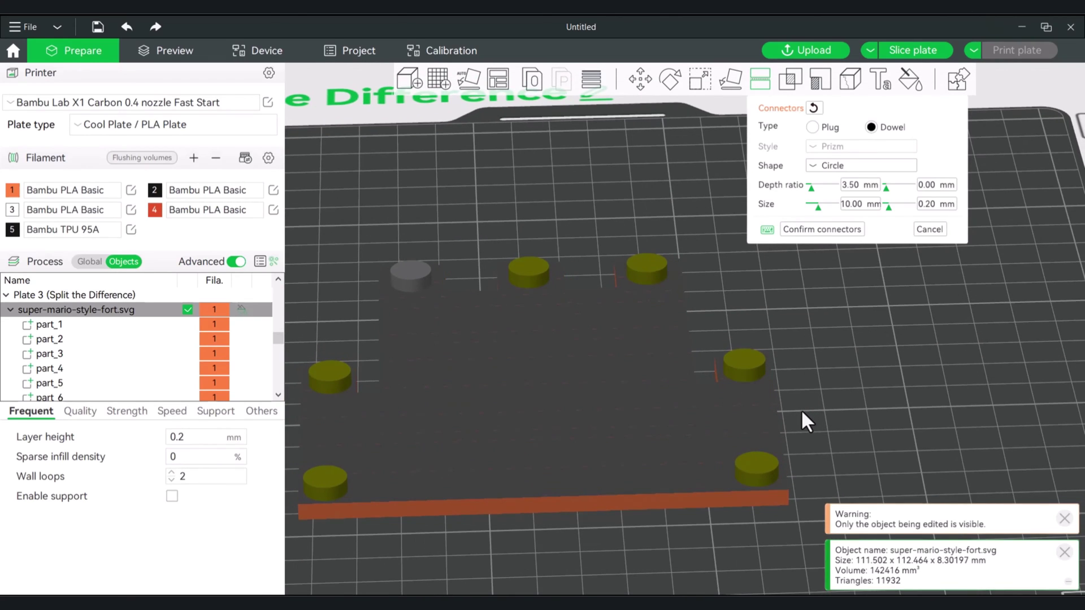
key(ctrl+1)
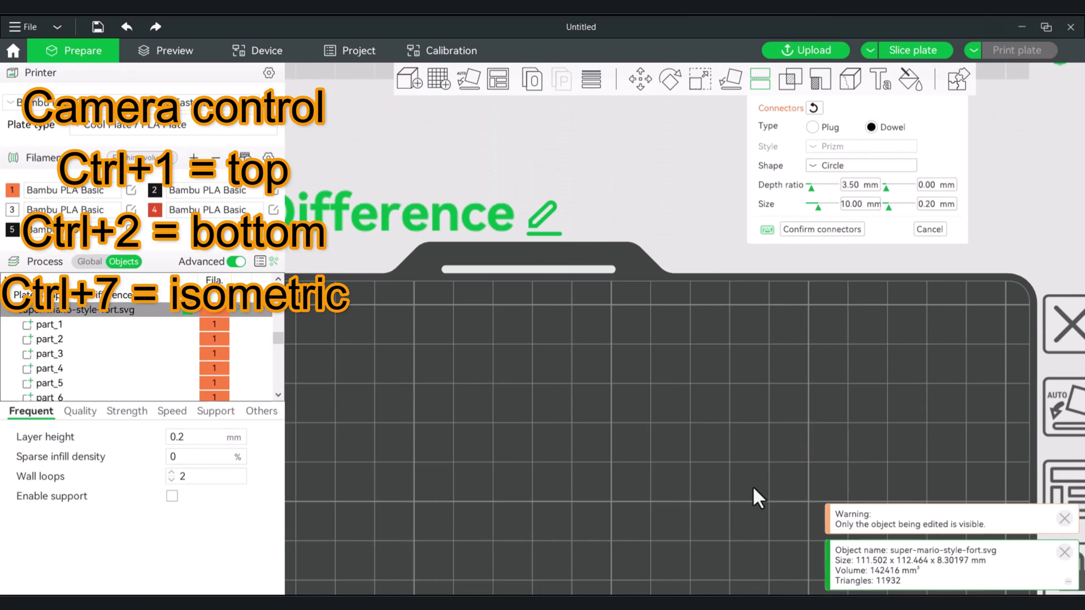
scroll(752, 497, down, 5)
key(ctrl+2)
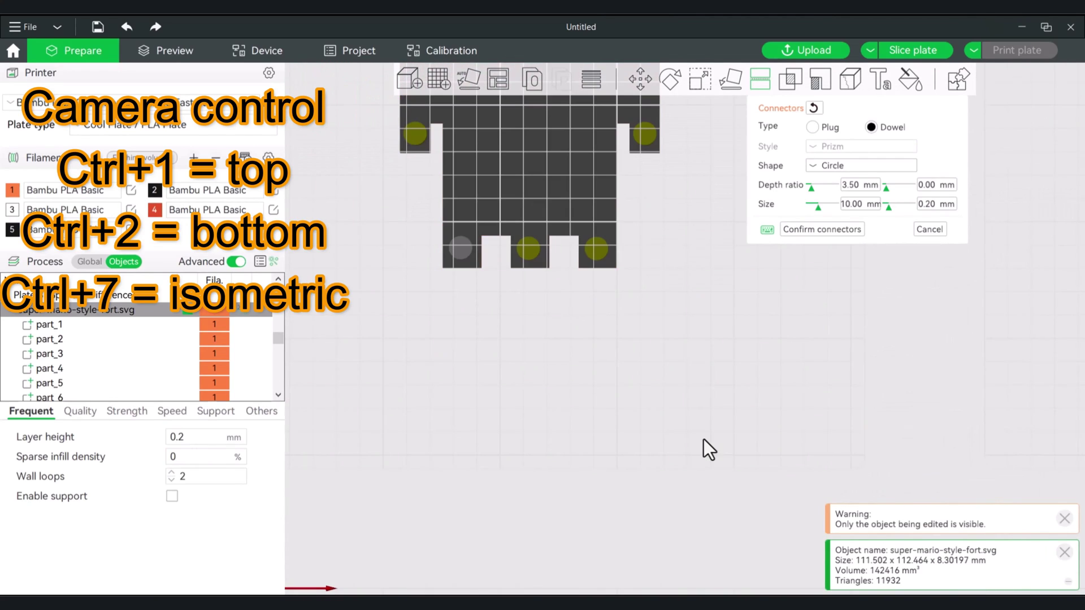
scroll(644, 485, up, 3)
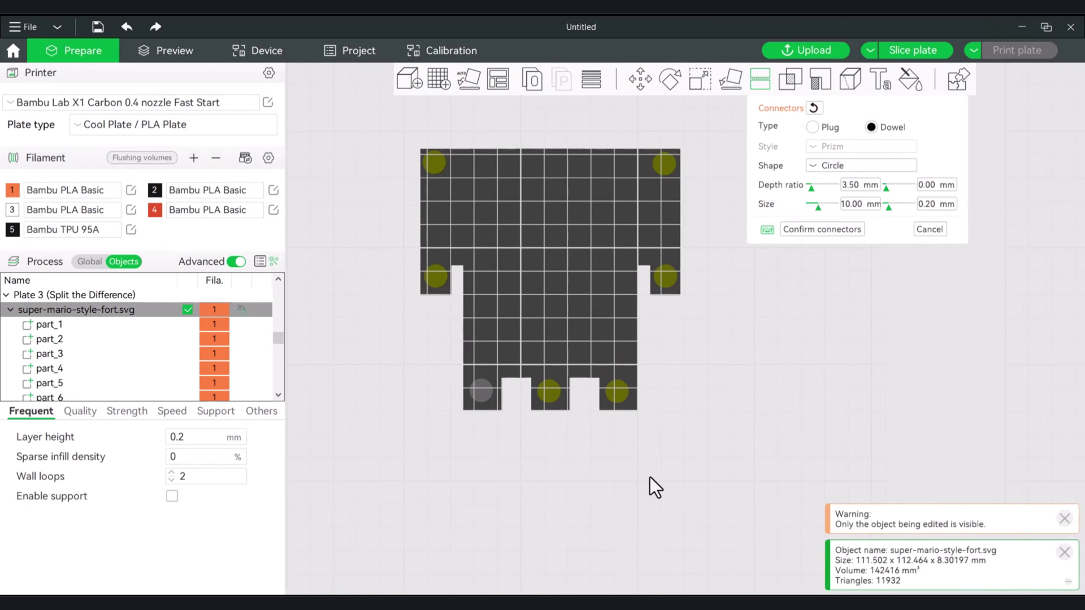
key(ctrl+0)
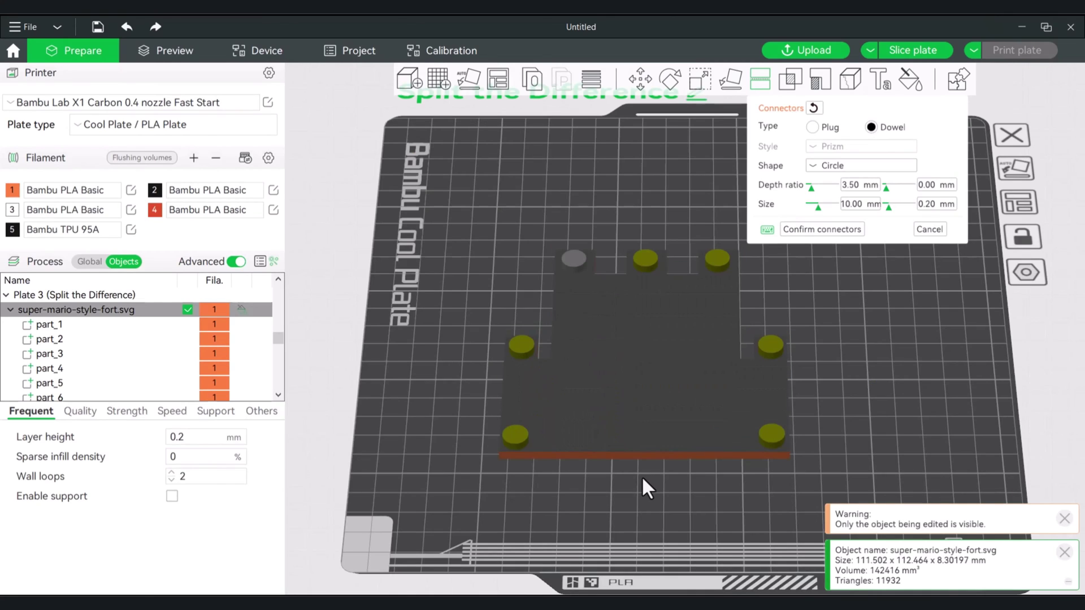
right_drag(659, 498, 612, 496)
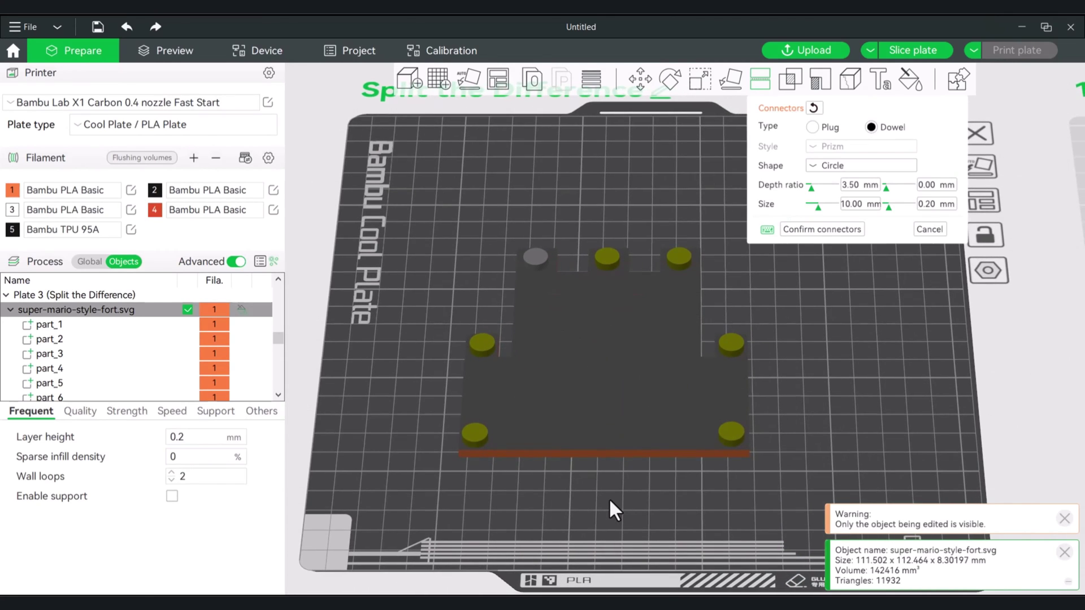
scroll(609, 497, up, 1)
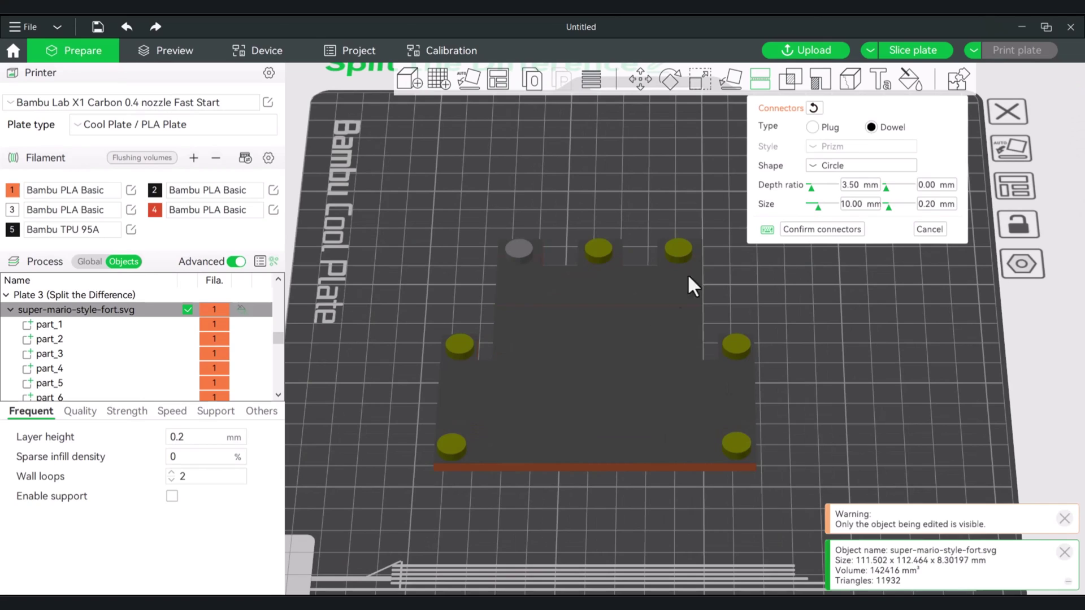
Step: Confirm the dowel connectors and perform the cut, splitting the fort into two halves with separate dowels
click(819, 229)
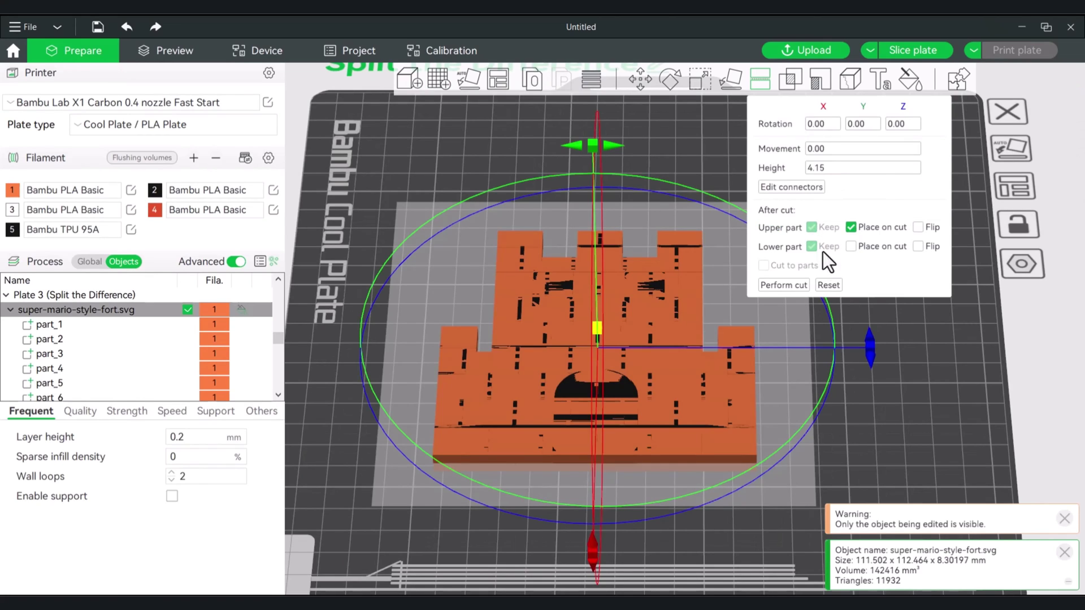
click(780, 285)
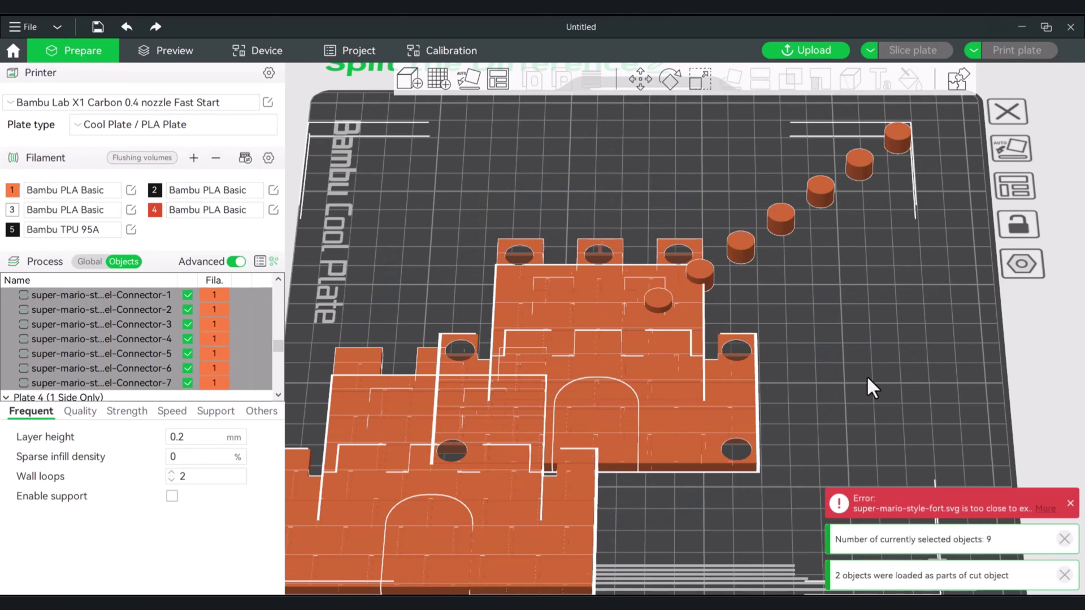
scroll(863, 394, down, 1)
scroll(792, 347, down, 1)
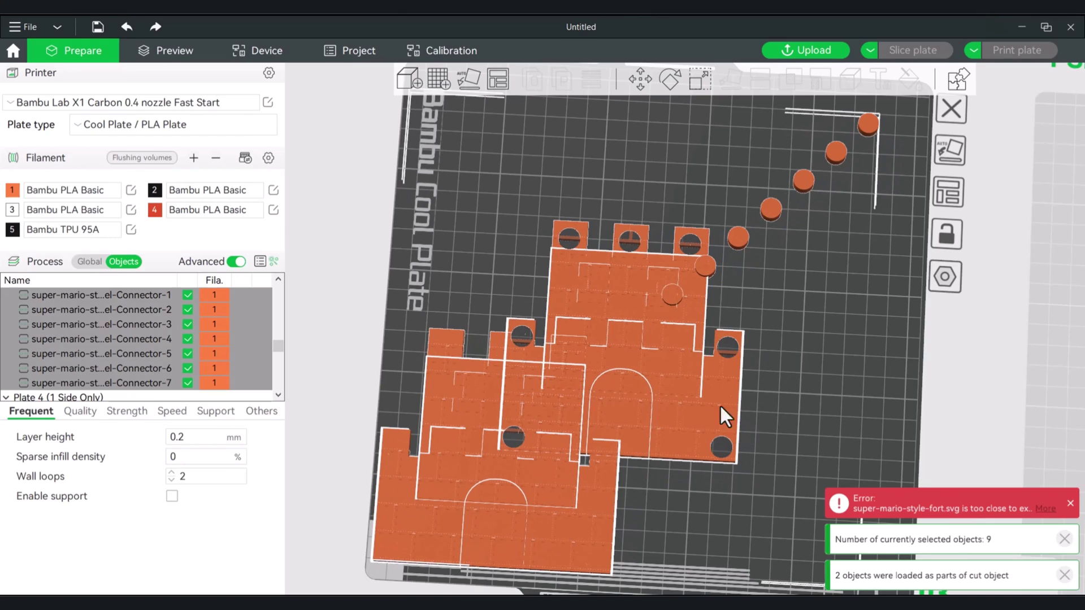
Step: Move the two overlapping fort halves apart so they lie side by side on plate 3
click(795, 332)
drag(619, 395, 646, 394)
drag(712, 358, 875, 358)
drag(564, 439, 535, 403)
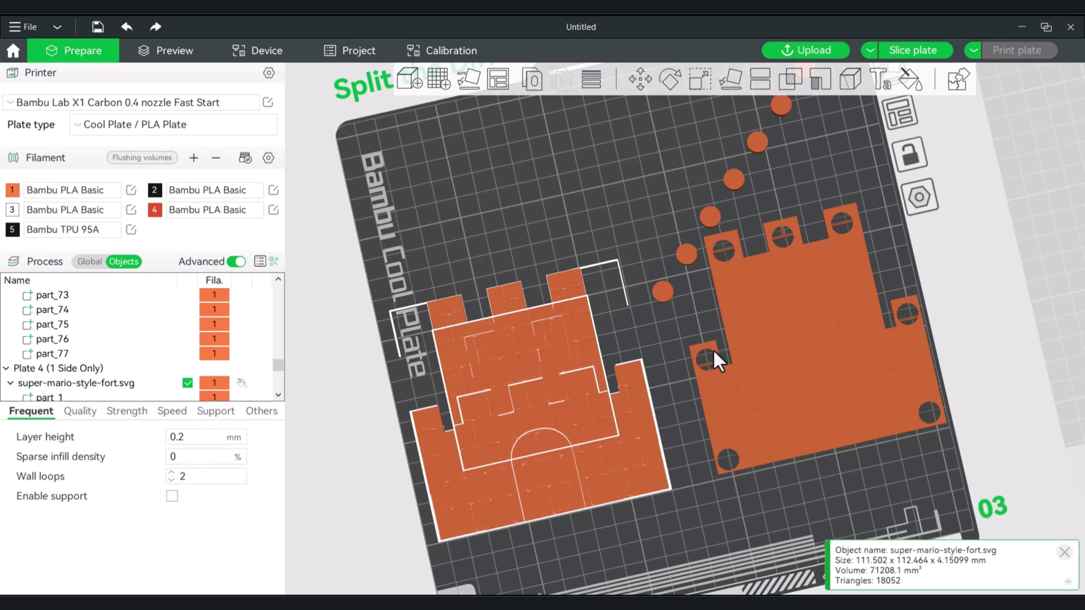
scroll(662, 358, down, 3)
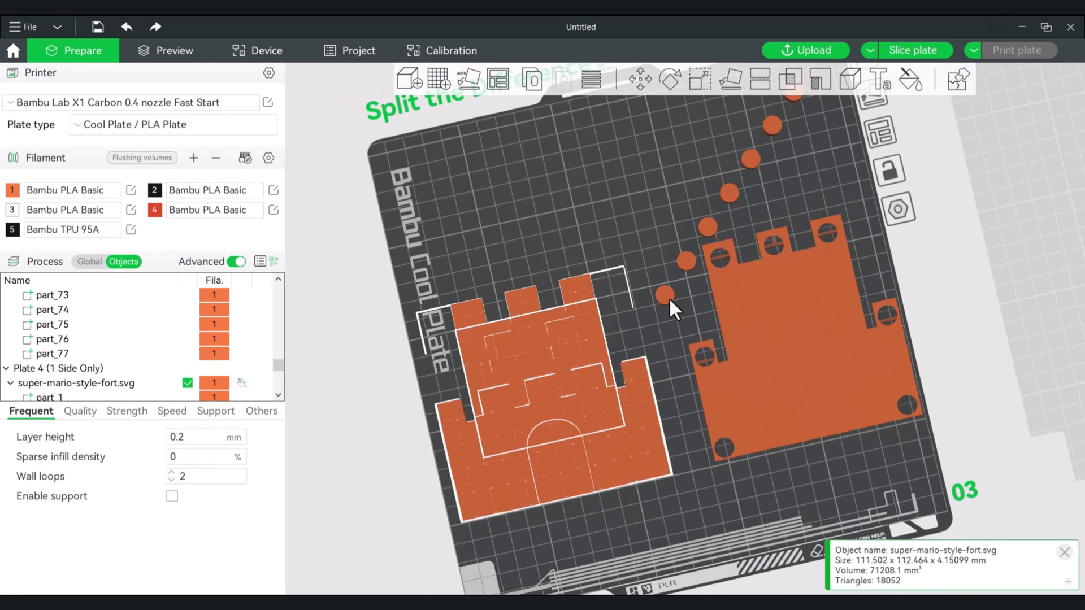
Step: Move the loose dowels nearest the fort halves away into the empty upper area of plate 3
click(653, 237)
scroll(644, 211, up, 1)
click(680, 261)
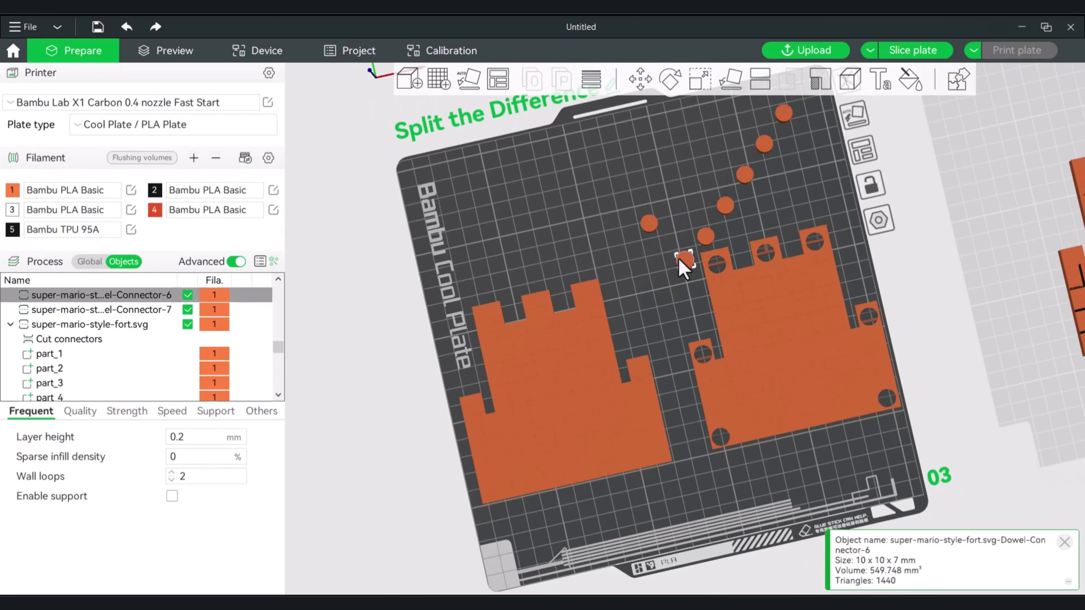
drag(709, 233, 688, 182)
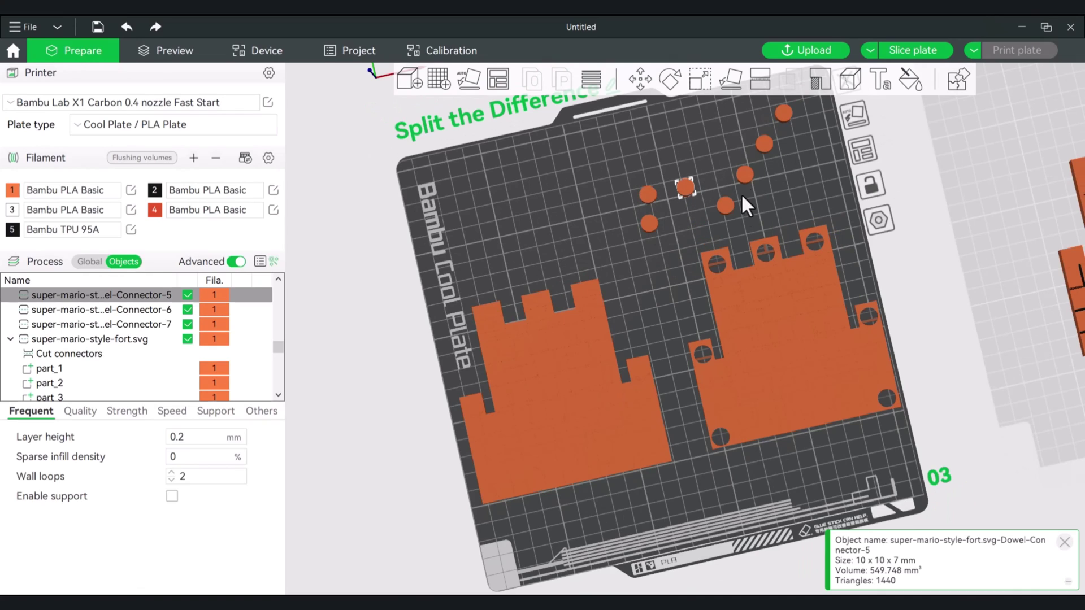
Step: Select all seven dowels together and move them off the build plate beside plate 3
shift+drag(836, 199, 597, 96)
shift+click(645, 226)
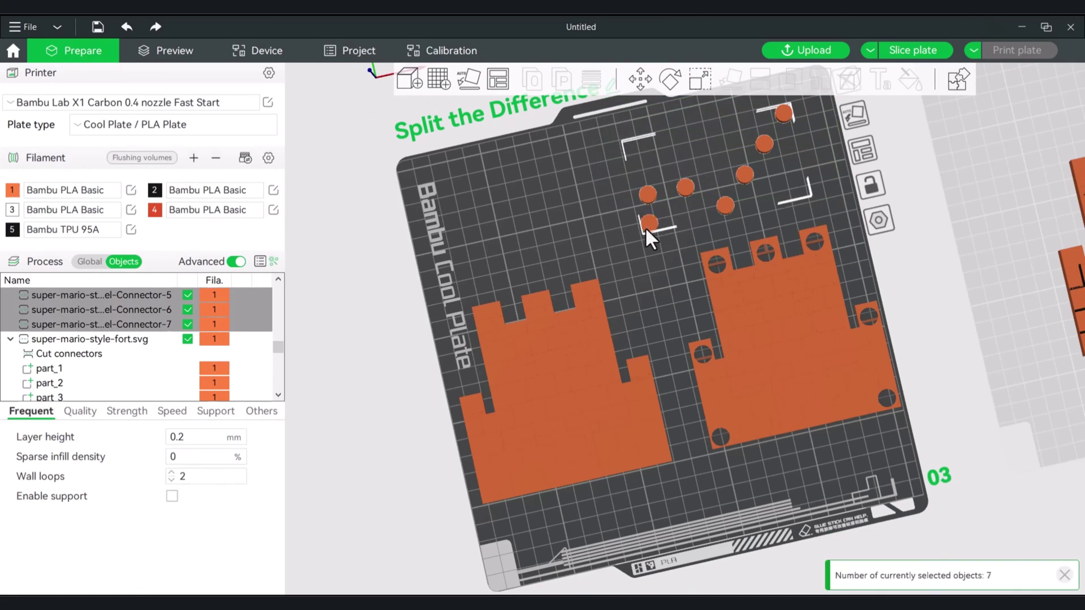
drag(650, 217, 294, 336)
drag(389, 392, 378, 412)
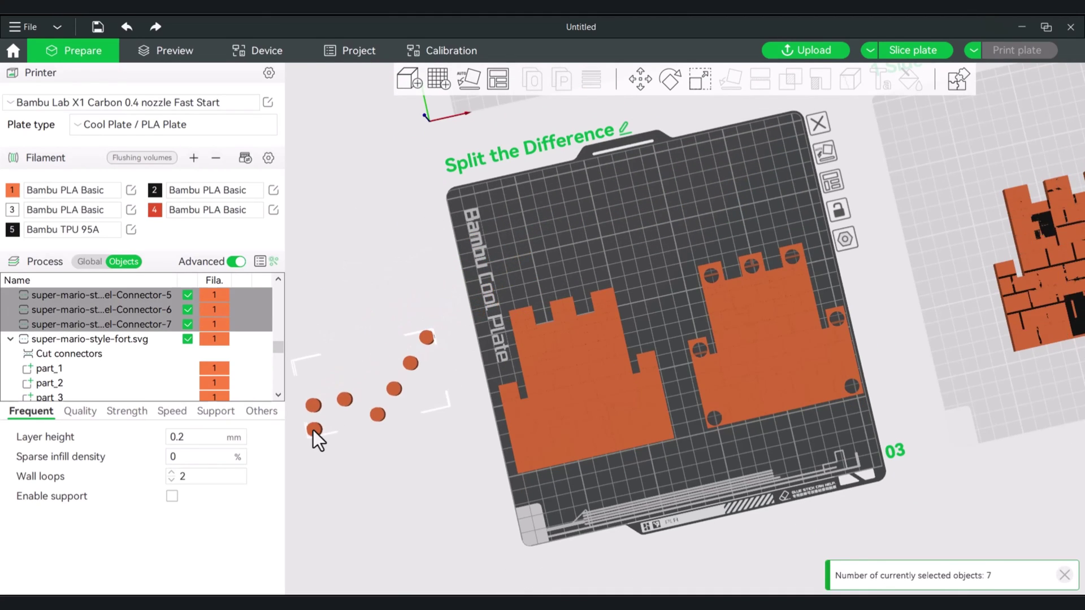
Step: Lay the left fort half on its opposite face so its dowel holes point up
click(596, 232)
scroll(595, 234, up, 8)
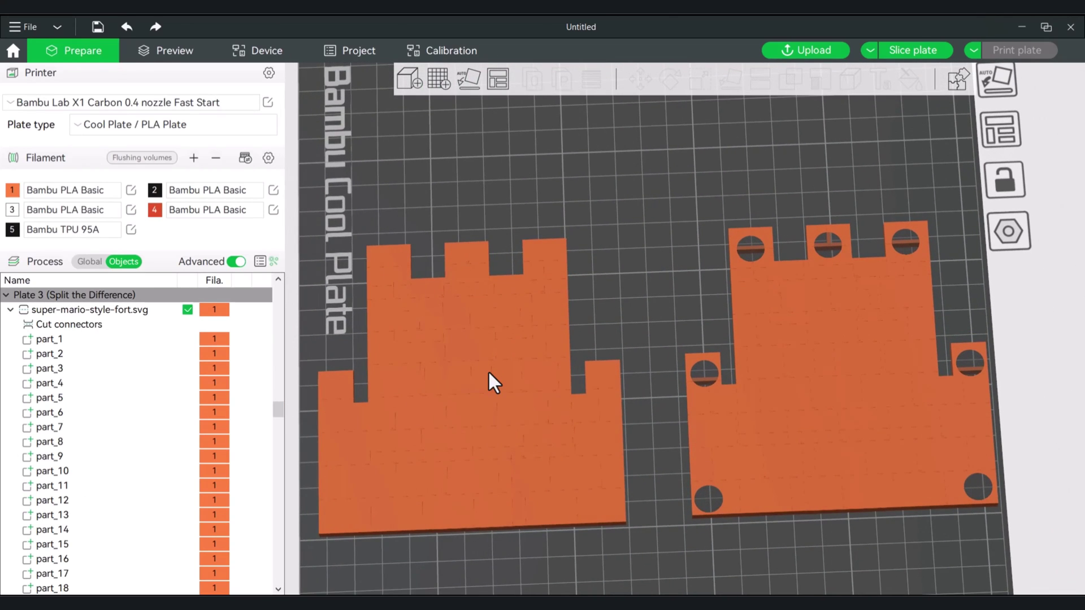
click(490, 377)
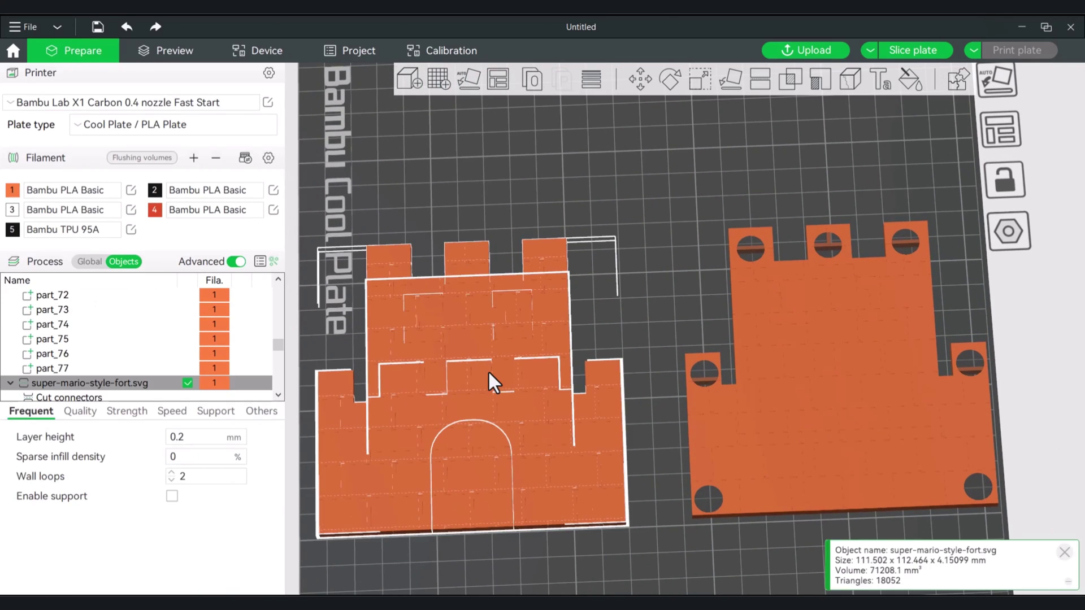
click(727, 83)
click(474, 404)
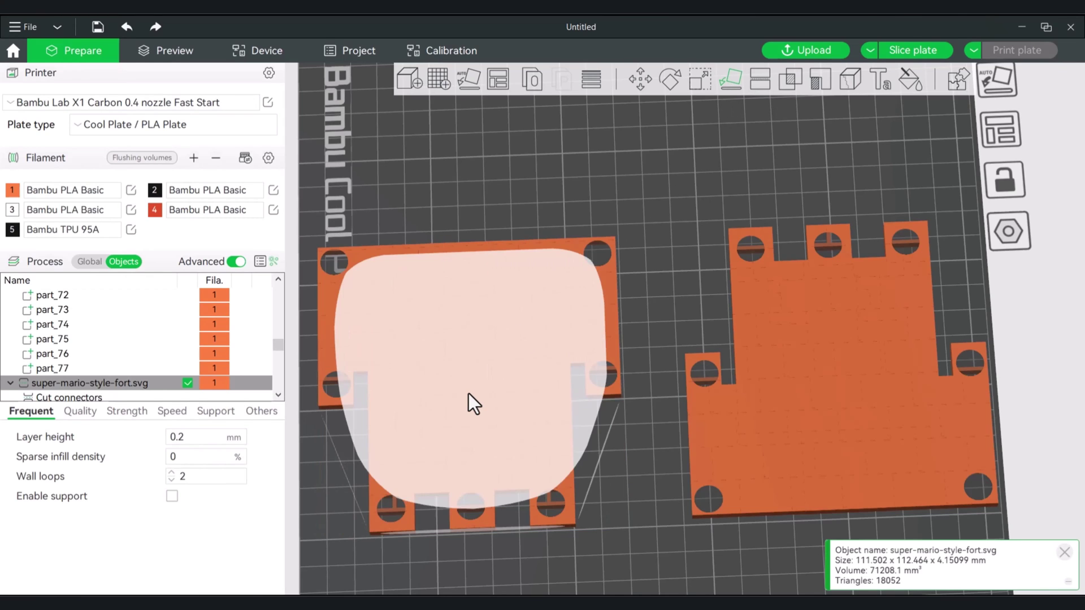
click(683, 249)
drag(690, 281, 690, 270)
Step: Use Lay on Face to place both fort halves with their dowel holes facing down on the plate
click(494, 306)
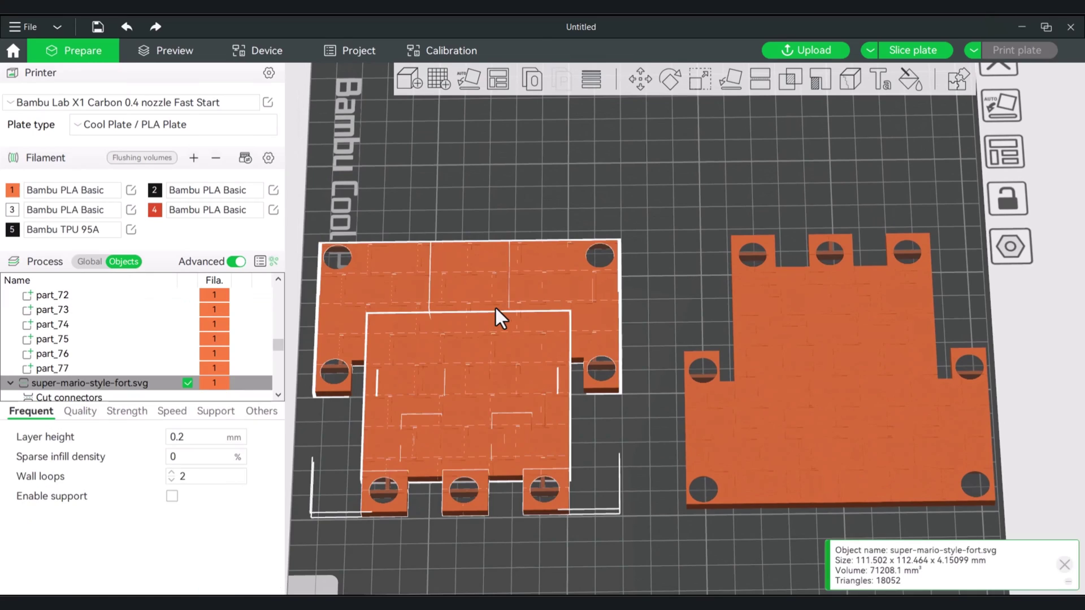
click(731, 80)
click(565, 328)
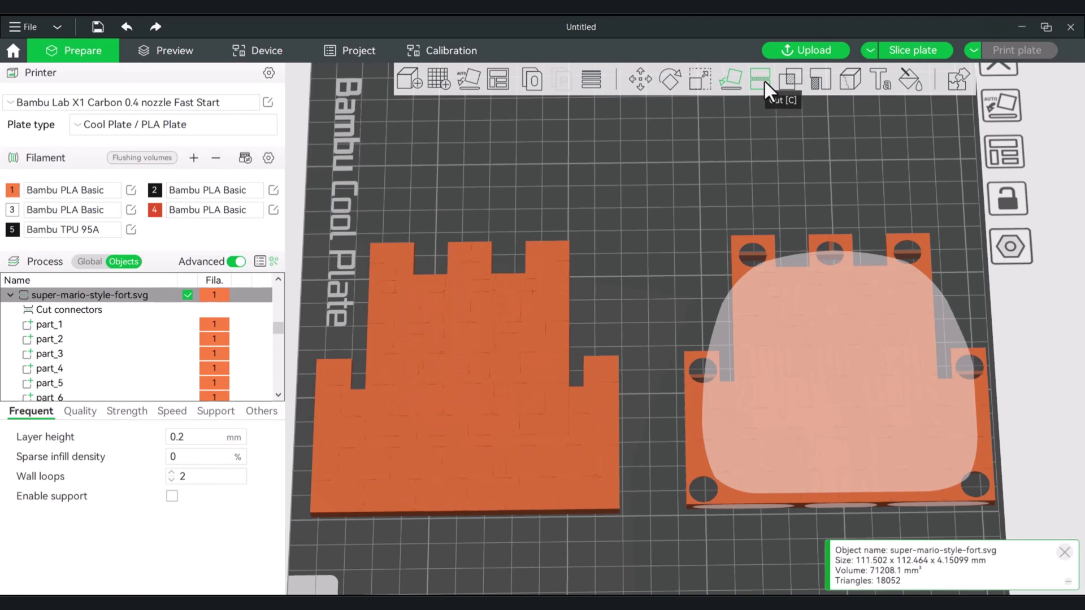
click(796, 354)
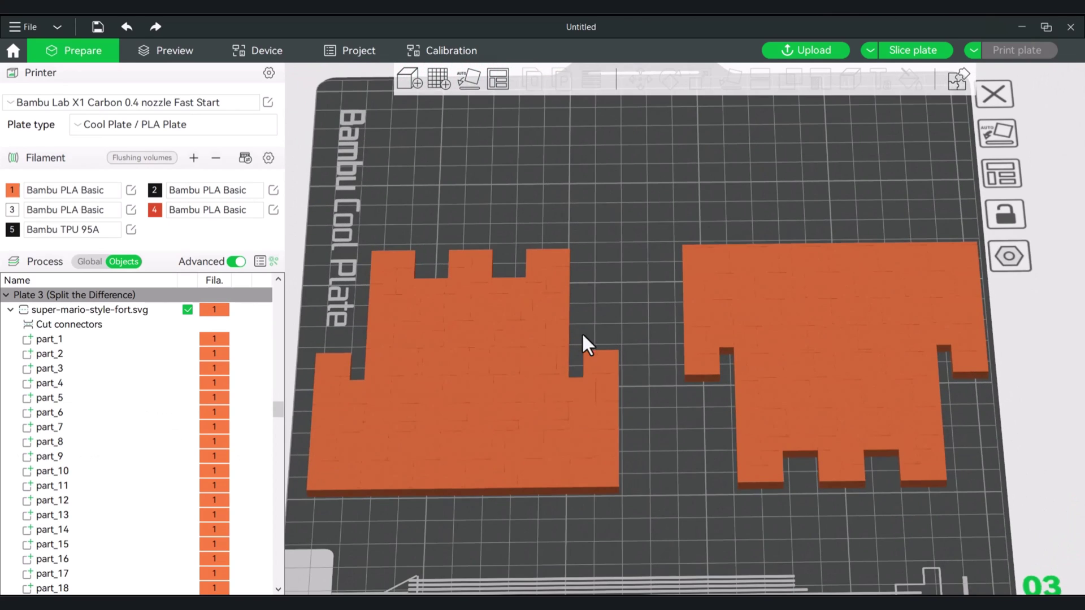
Step: Slice plate 3 and examine the preview of both fort halves lying with their dowel holes down
click(542, 388)
scroll(791, 419, up, 3)
right_drag(823, 432, 812, 315)
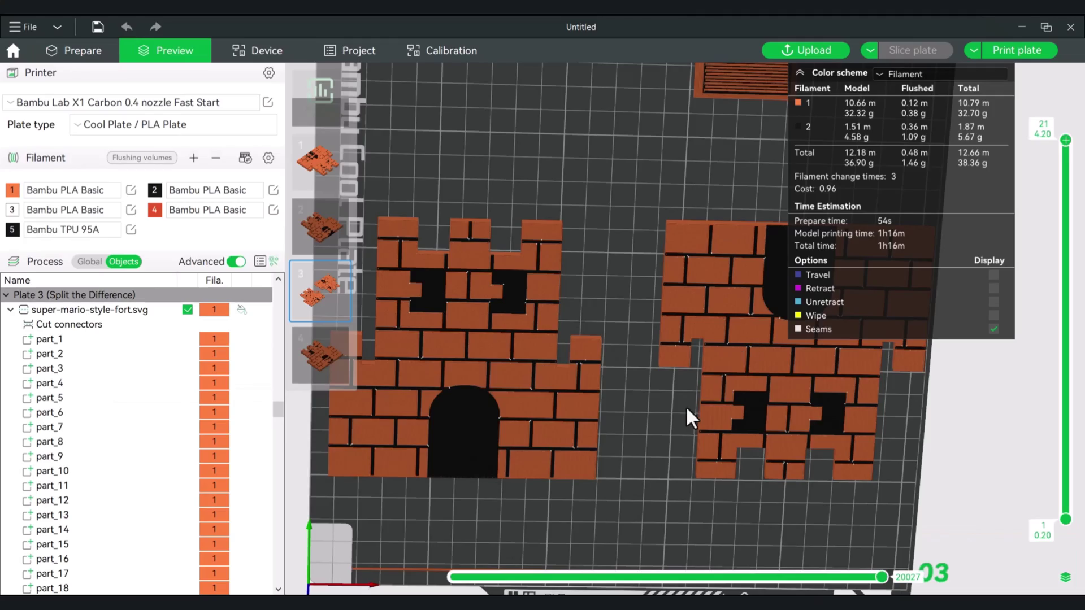
scroll(642, 441, down, 1)
drag(643, 441, 784, 432)
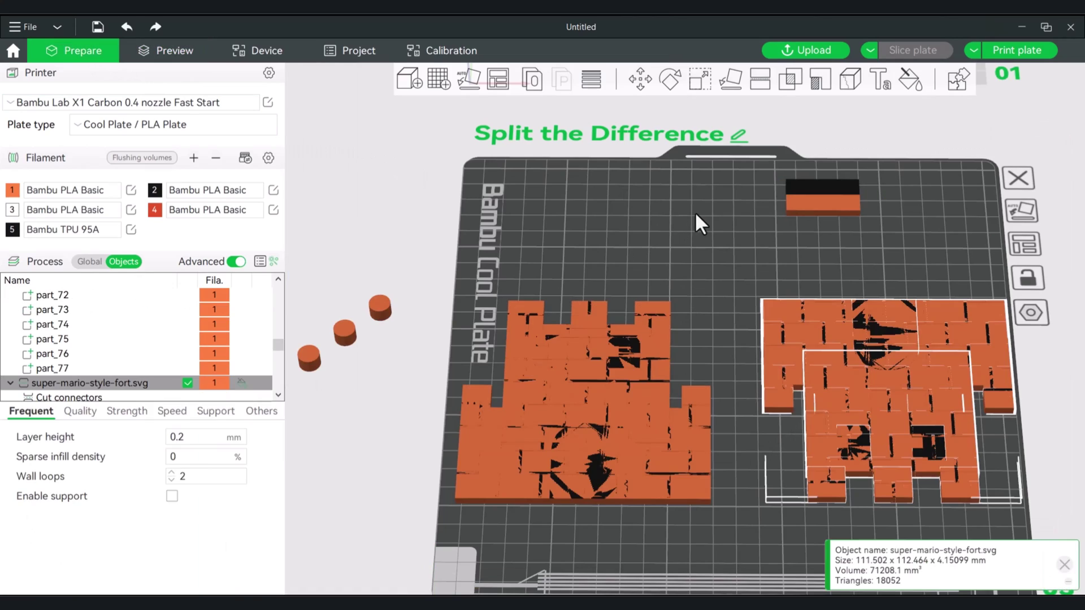
Step: Lay both fort halves on their picture faces so the dowel holes point up
click(757, 248)
click(789, 333)
click(734, 77)
click(866, 358)
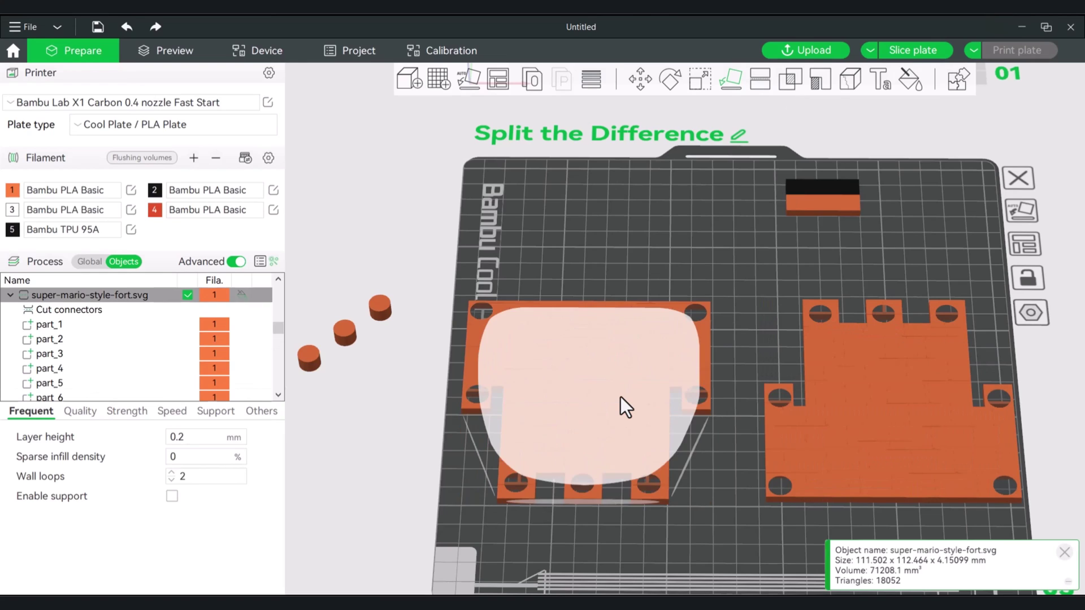
click(729, 249)
Step: Slice plate 3 again and examine the dowel holes on the upper side of both halves
drag(736, 289, 746, 274)
click(896, 54)
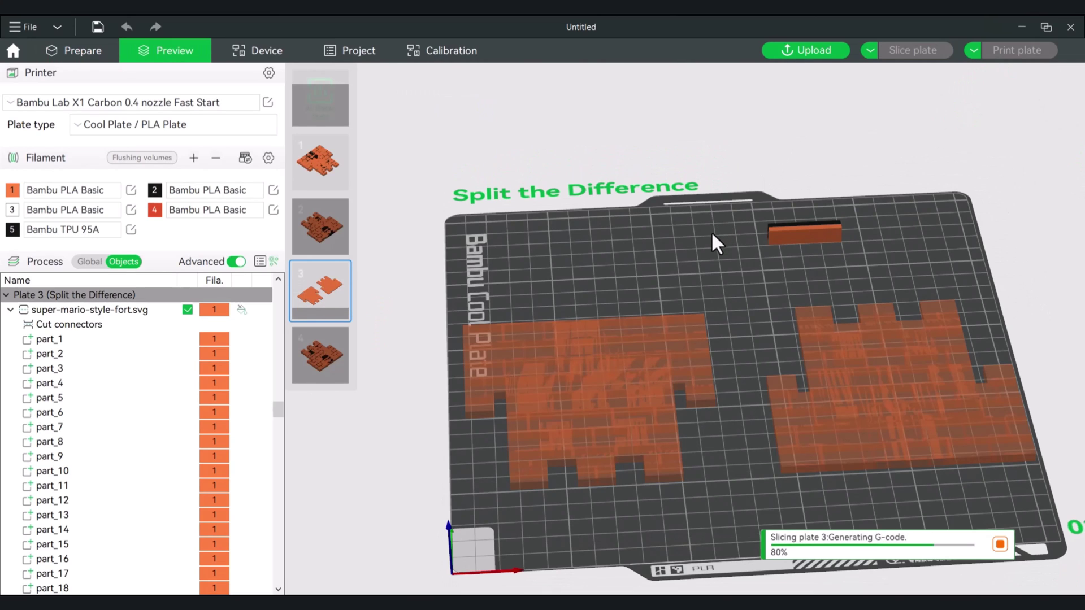
drag(700, 275, 703, 290)
right_drag(703, 292, 656, 273)
drag(682, 286, 687, 295)
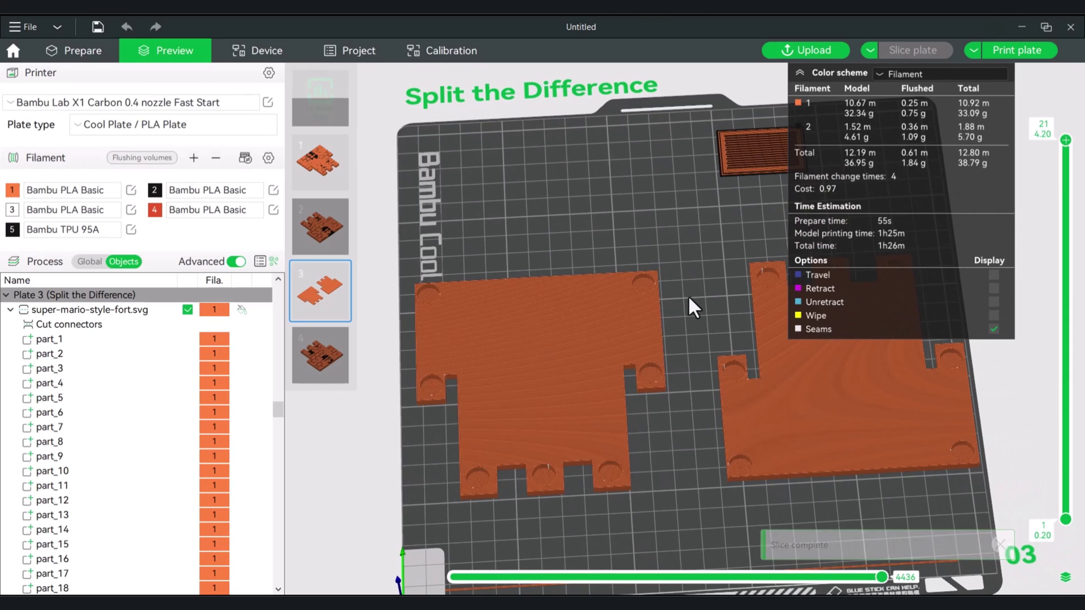
Step: Examine the sliced halves' colored picture faces from underneath and return to the default perspective
key(ctrl+1)
key(2)
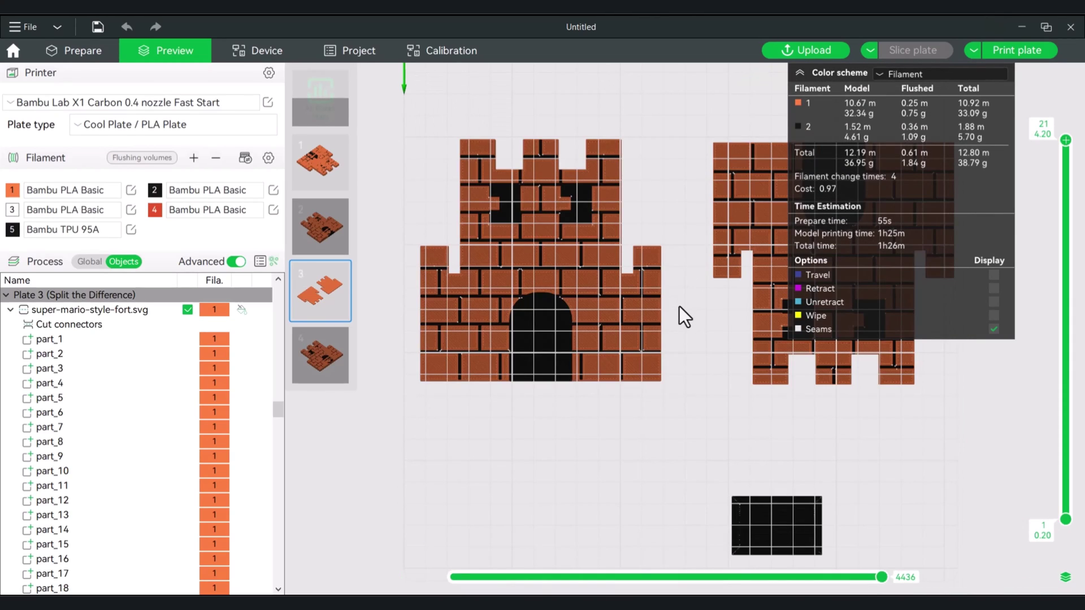
key(0)
scroll(686, 387, up, 2)
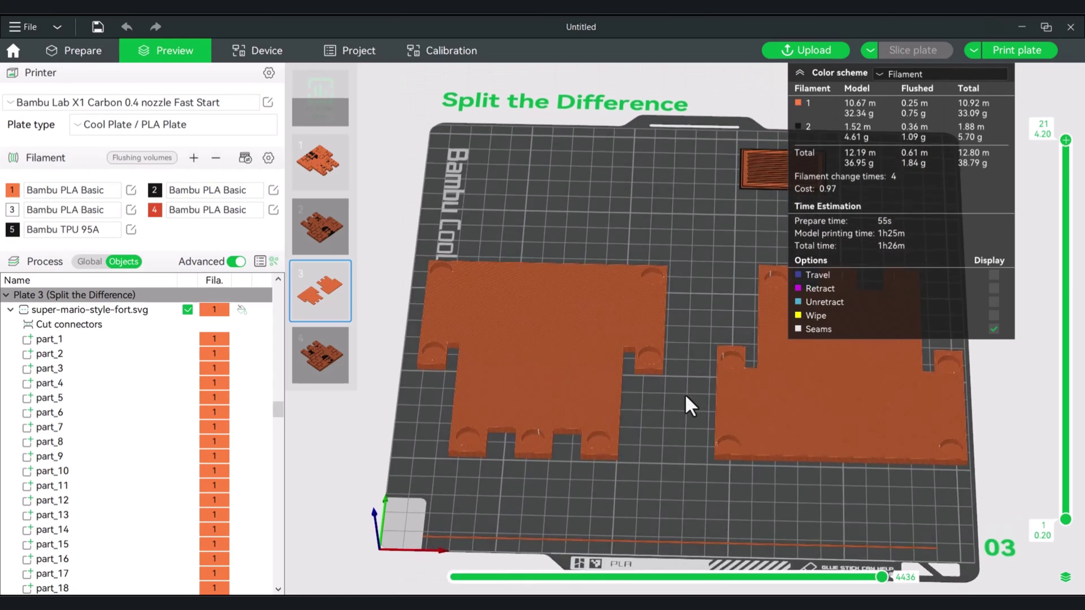